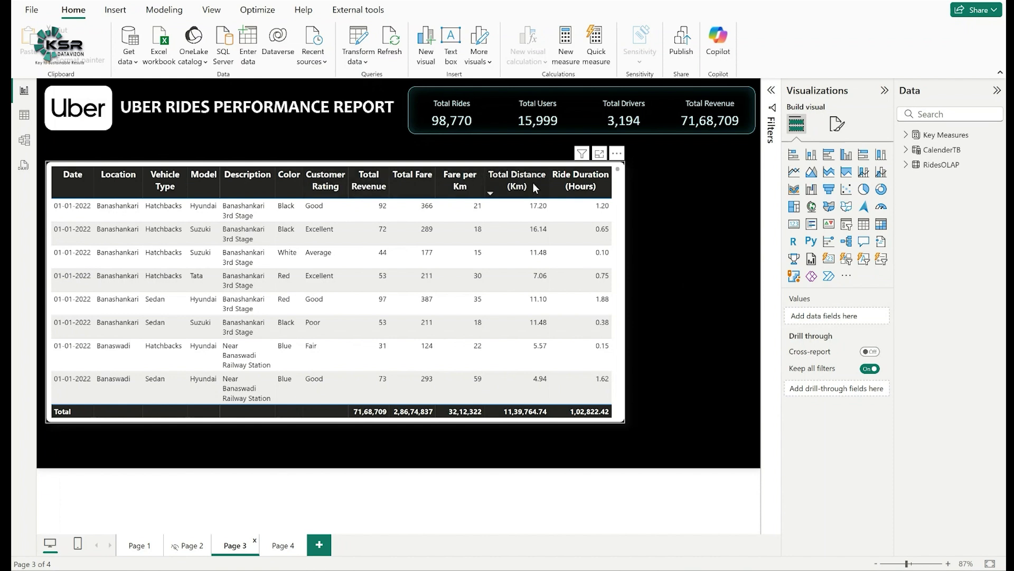
{"action": "scroll", "coordinate": [619, 177], "scroll_direction": "down", "scroll_amount": 3}
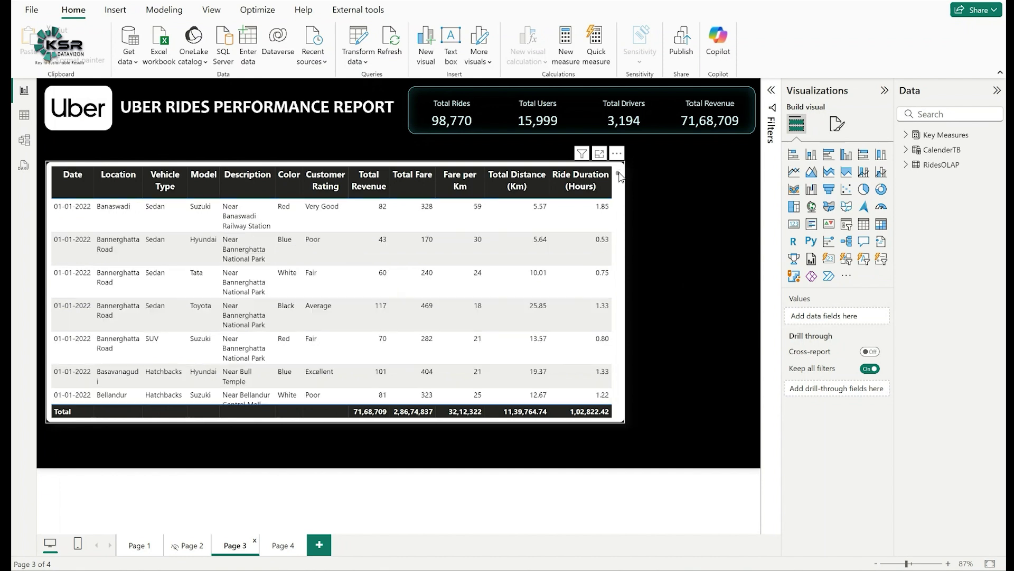
{"action": "left_click", "coordinate": [617, 177]}
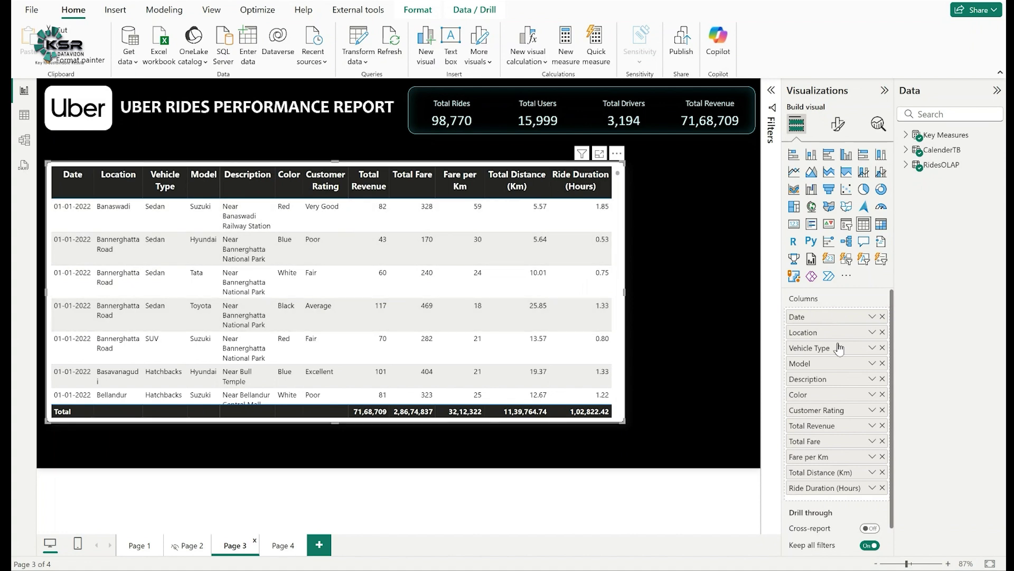
{"action": "left_click", "coordinate": [683, 248]}
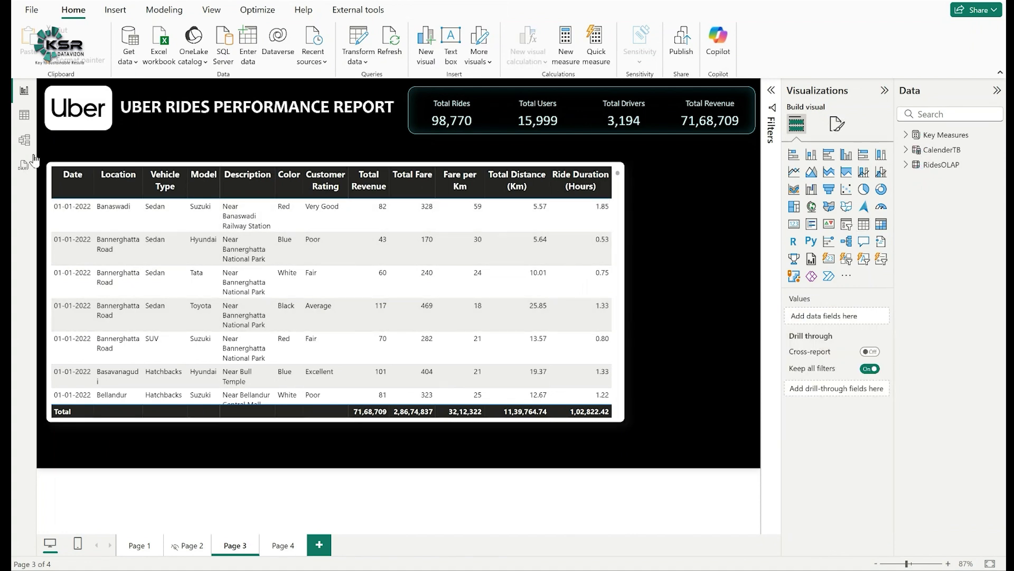
{"action": "left_click", "coordinate": [499, 185]}
- Start a new parameter whose variable adjusts Fields
{"action": "left_click", "coordinate": [172, 17]}
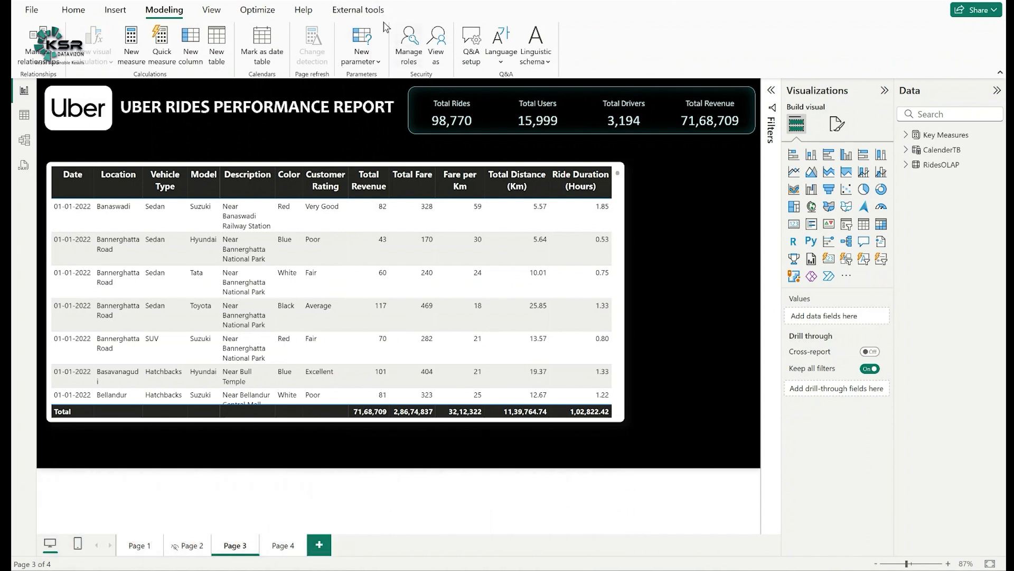
{"action": "left_click", "coordinate": [378, 63]}
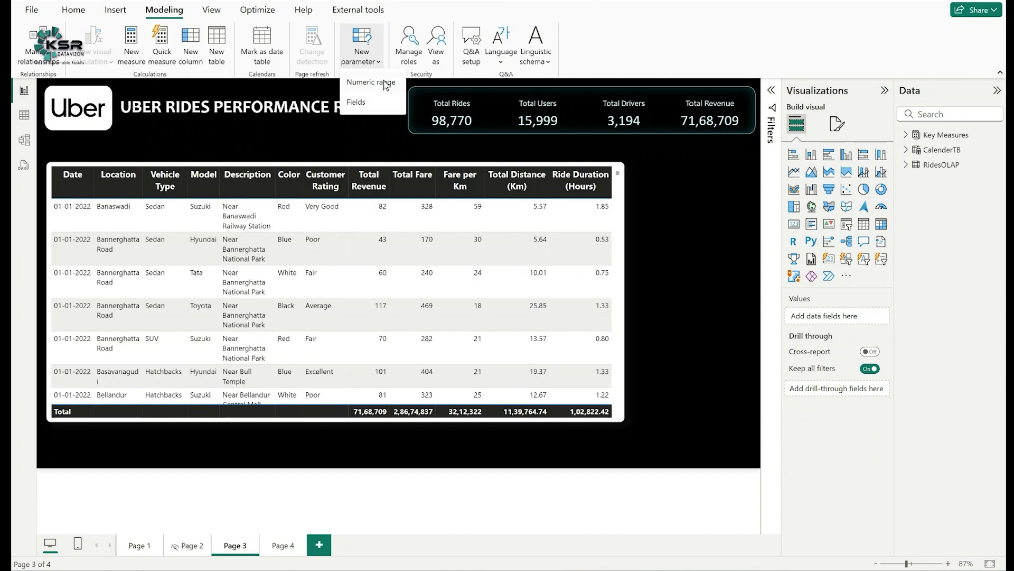
{"action": "left_click", "coordinate": [368, 106]}
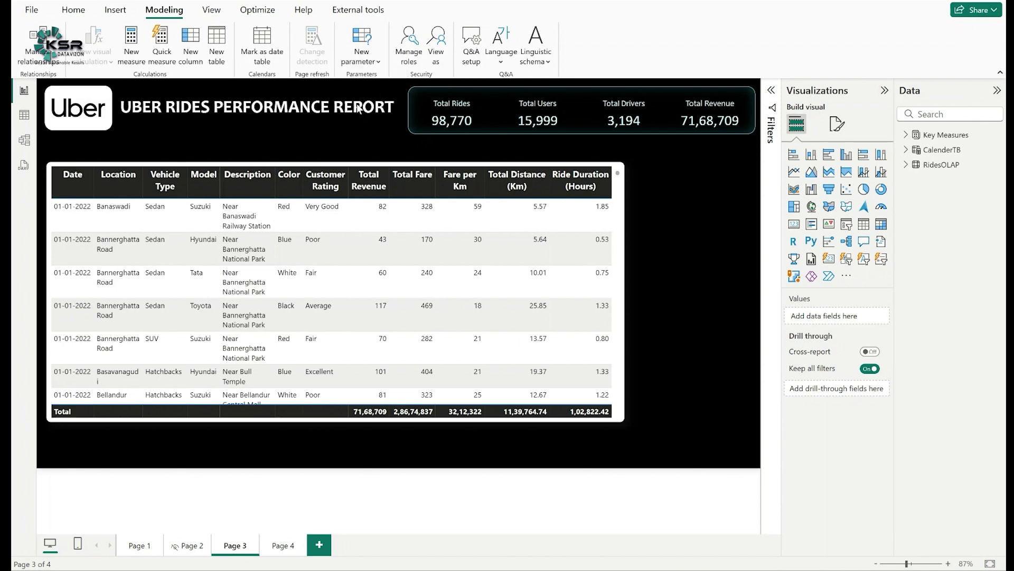
{"action": "left_click_drag", "start_coordinate": [629, 77], "coordinate": [677, 65]}
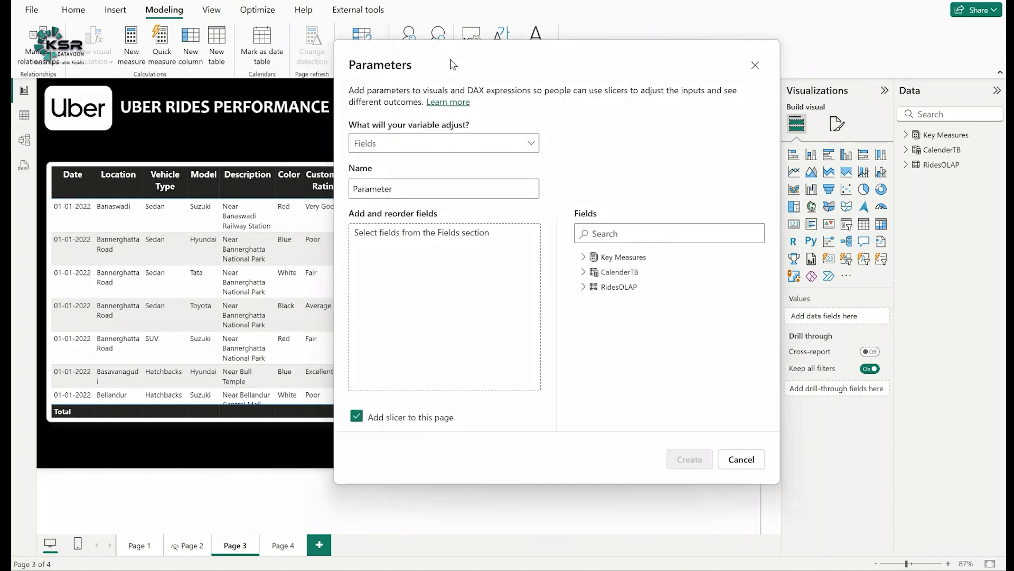
{"action": "left_click_drag", "start_coordinate": [452, 64], "coordinate": [472, 60]}
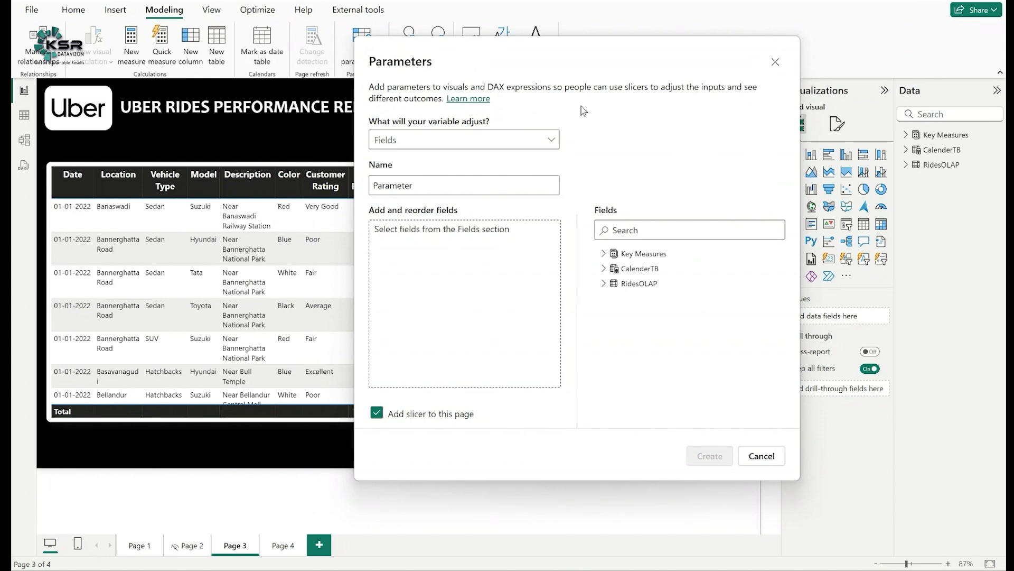
{"action": "left_click_drag", "start_coordinate": [602, 59], "coordinate": [608, 47]}
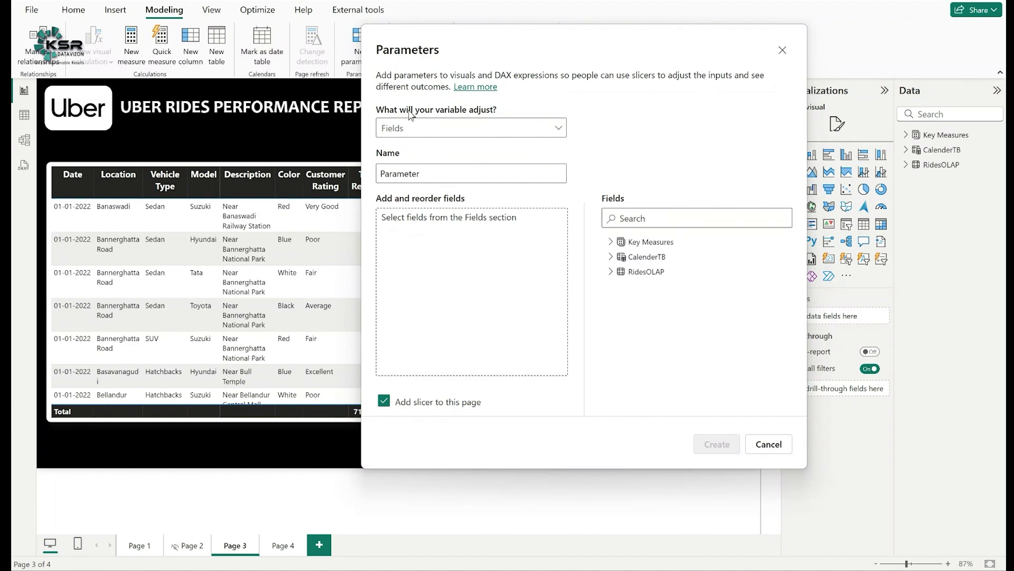
{"action": "left_click", "coordinate": [446, 133]}
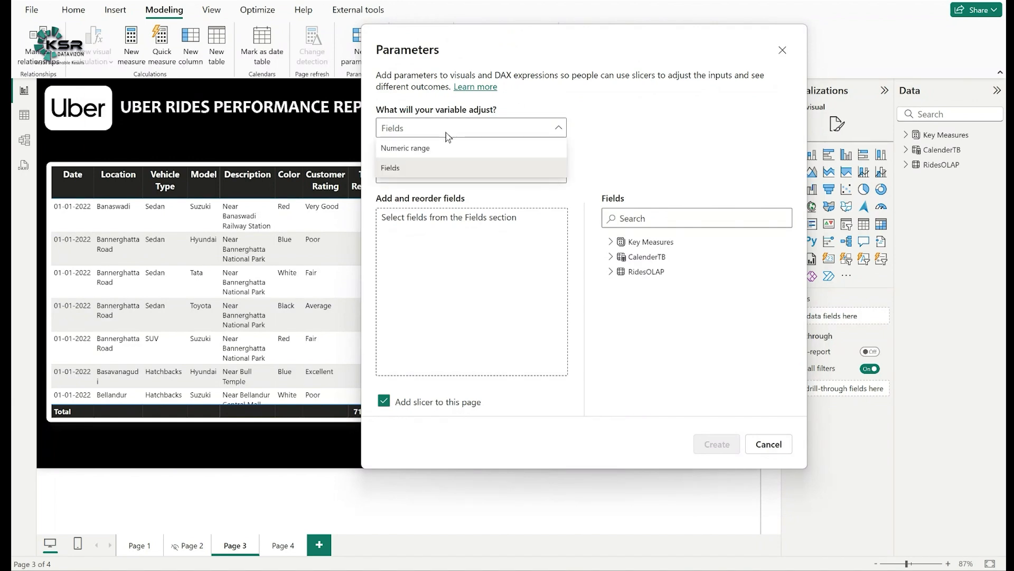
{"action": "left_click", "coordinate": [421, 167]}
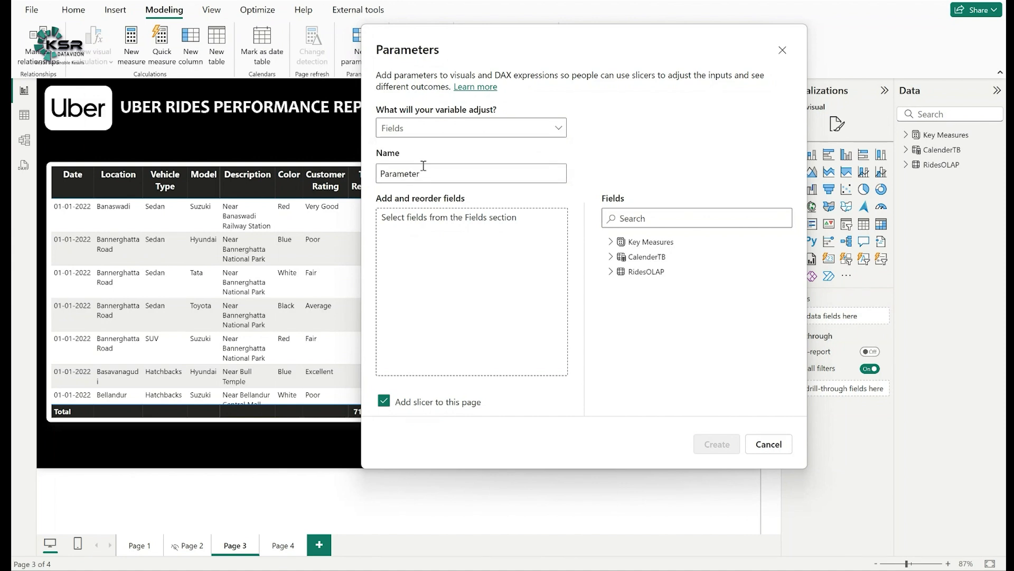
- Name the new field parameter Attributes
{"action": "left_click_drag", "start_coordinate": [424, 173], "coordinate": [379, 175]}
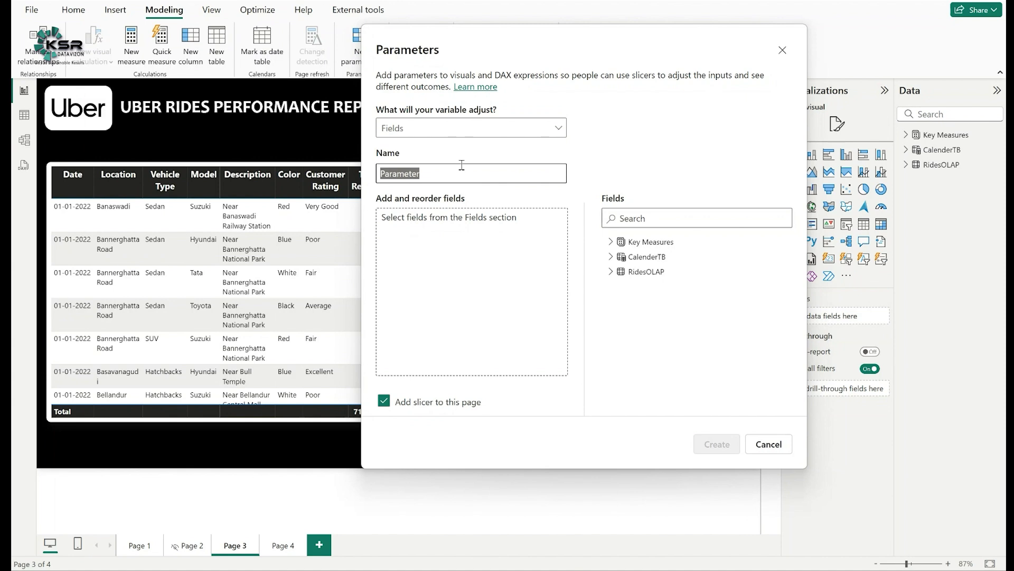
{"action": "type", "text": "Attributes"}
{"action": "left_click", "coordinate": [621, 121]}
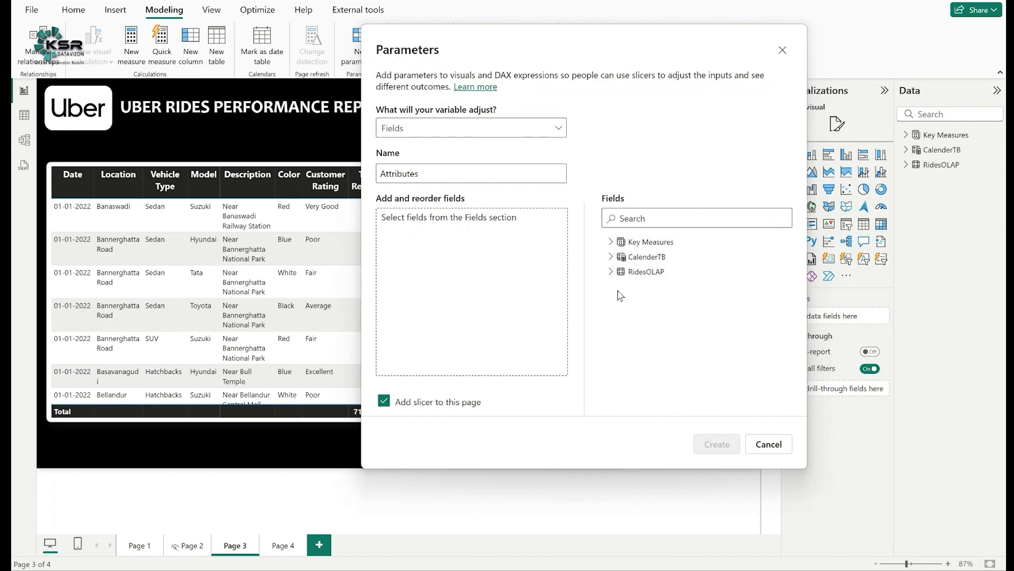
- Add the Date field from the CalenderTB table to the Attributes parameter
{"action": "left_click_drag", "start_coordinate": [579, 50], "coordinate": [715, 51]}
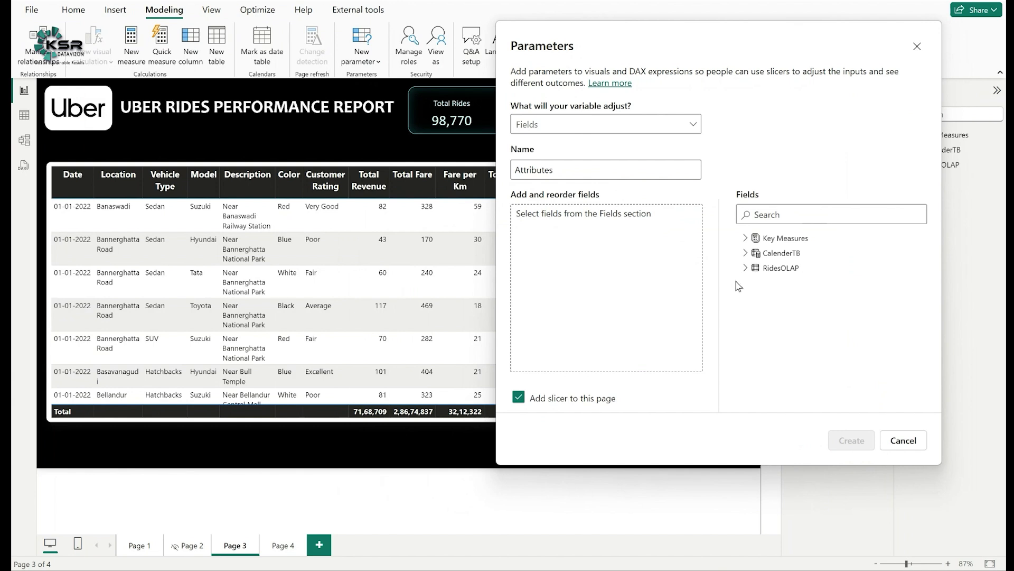
{"action": "left_click", "coordinate": [746, 252]}
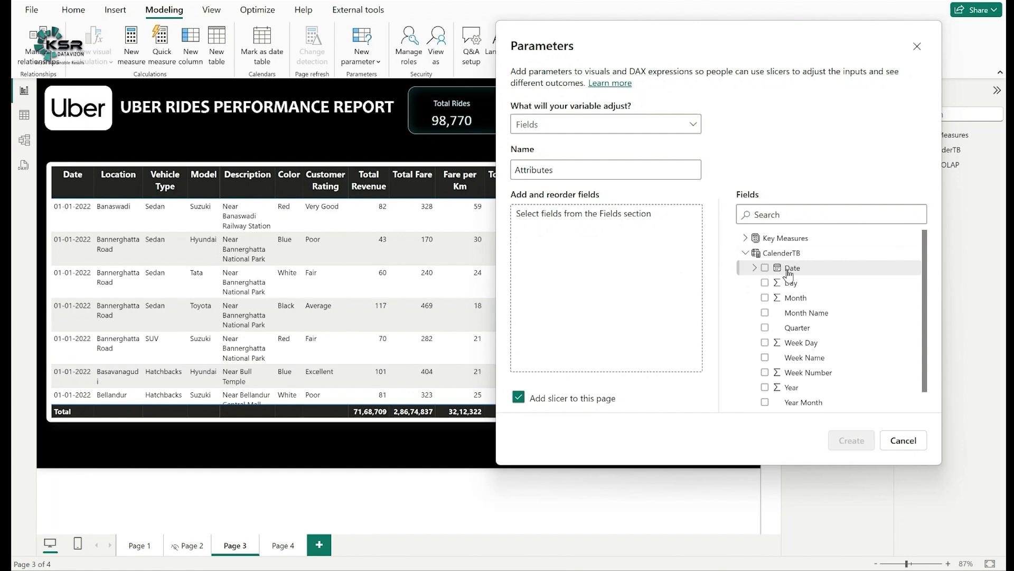
{"action": "left_click_drag", "start_coordinate": [789, 273], "coordinate": [592, 232]}
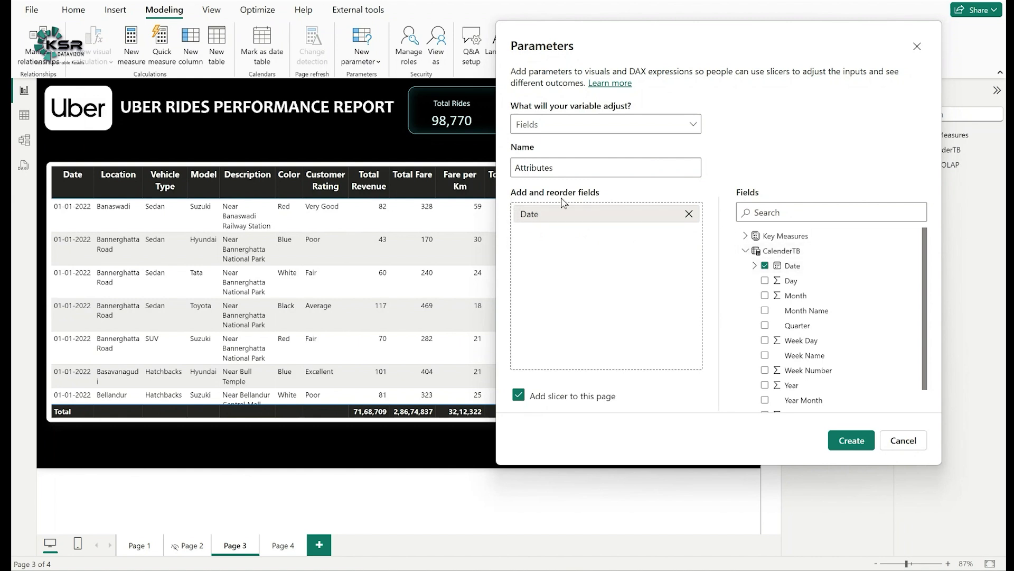
{"action": "left_click", "coordinate": [745, 252]}
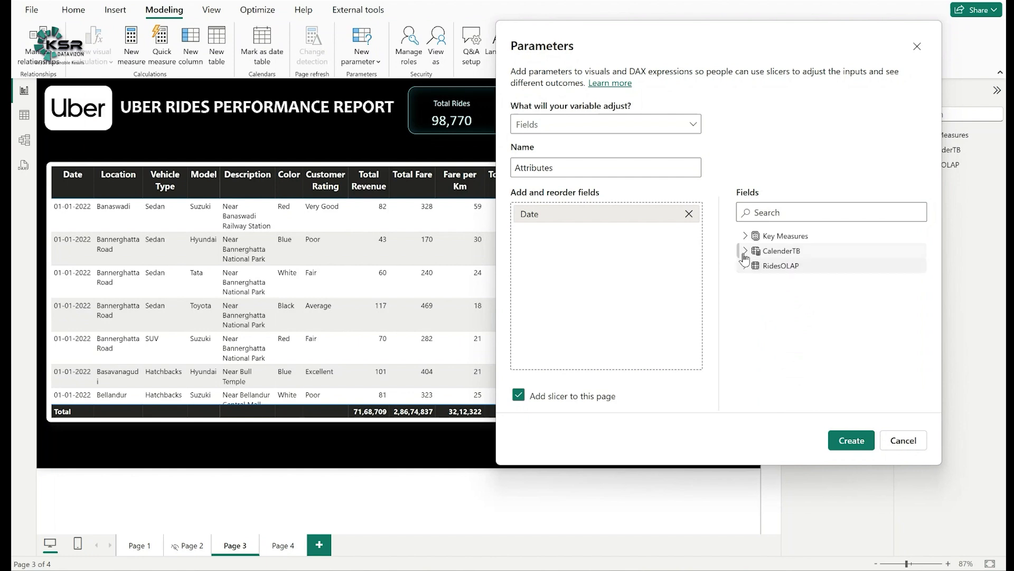
{"action": "left_click", "coordinate": [745, 250]}
{"action": "left_click", "coordinate": [745, 251]}
- Add the location, vehicle_type and model fields from the RidesOLAP table to the parameter, below Date
{"action": "left_click", "coordinate": [747, 267]}
{"action": "scroll", "coordinate": [806, 316], "scroll_direction": "down", "scroll_amount": 5}
{"action": "scroll", "coordinate": [806, 316], "scroll_direction": "down", "scroll_amount": 5}
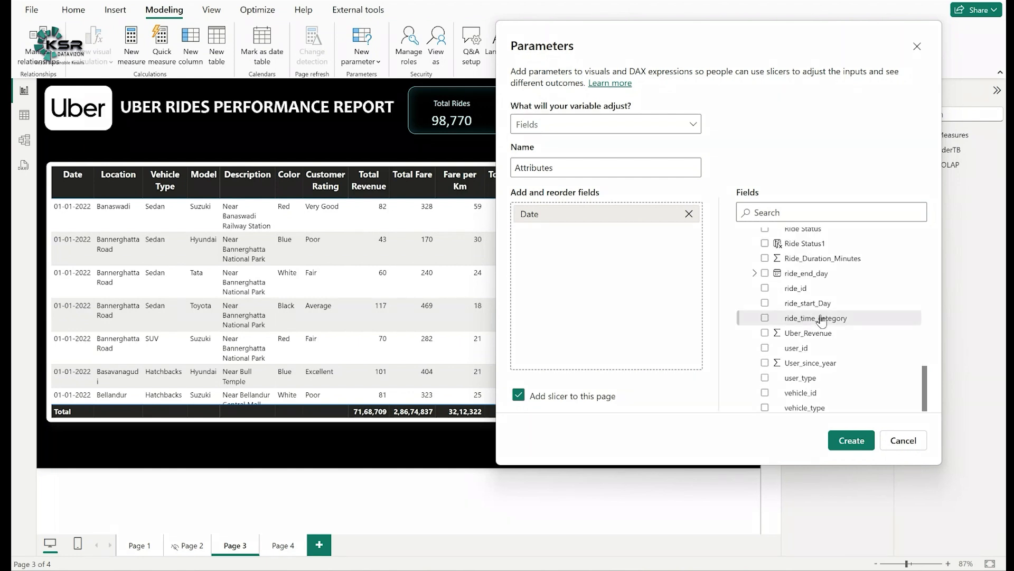
{"action": "scroll", "coordinate": [814, 318], "scroll_direction": "up", "scroll_amount": 5}
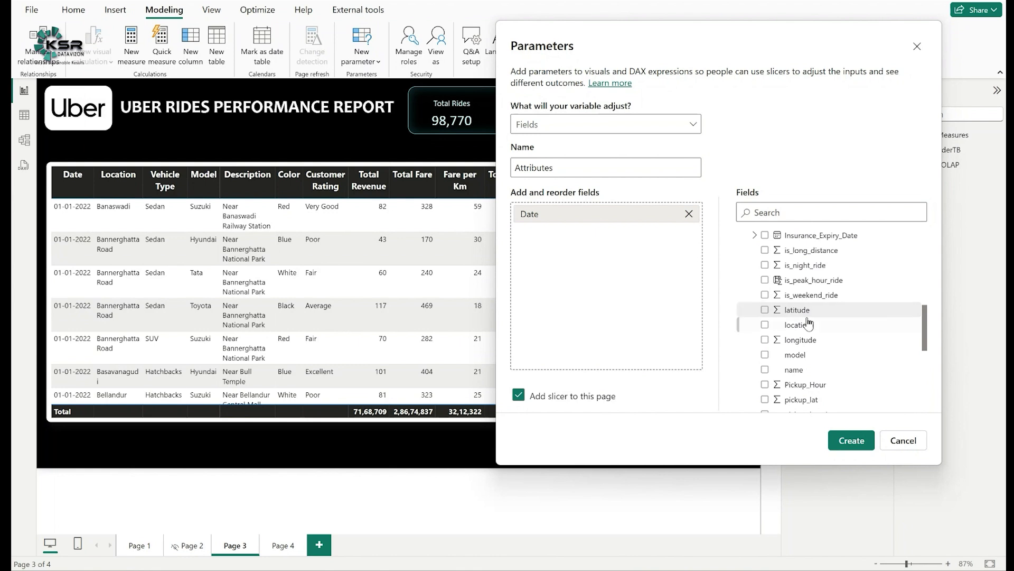
{"action": "left_click_drag", "start_coordinate": [803, 331], "coordinate": [615, 260]}
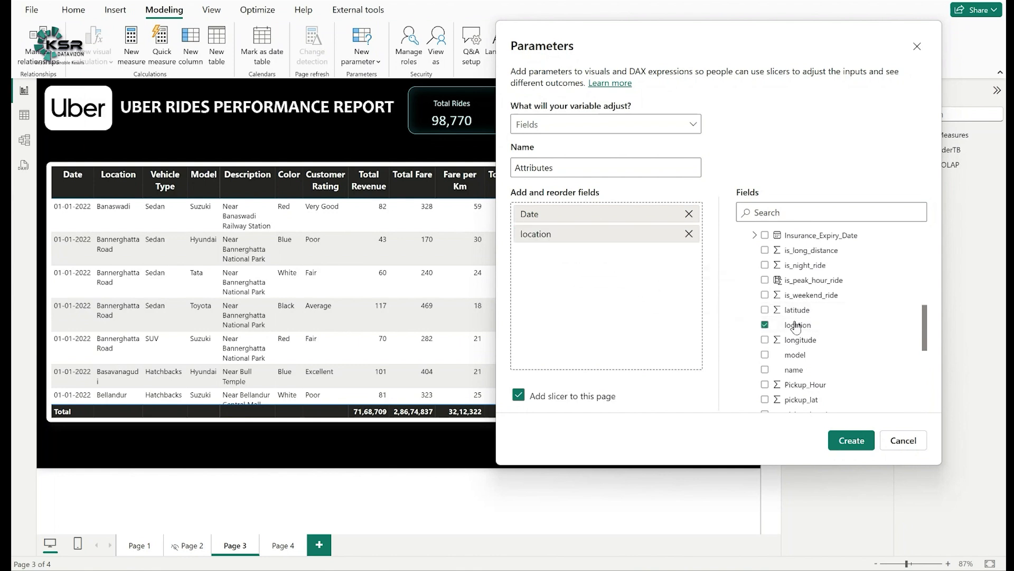
{"action": "scroll", "coordinate": [846, 350], "scroll_direction": "down", "scroll_amount": 10}
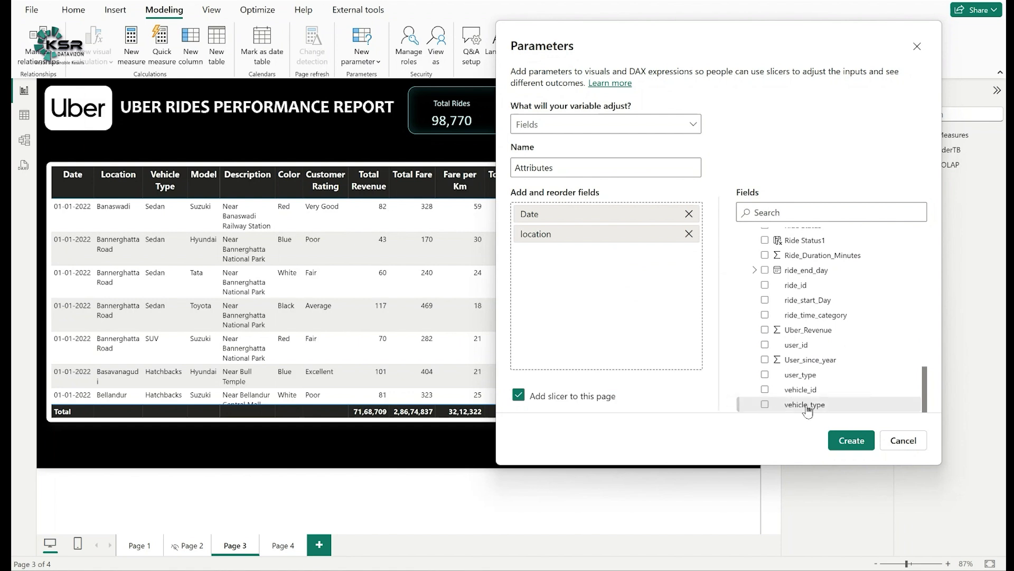
{"action": "left_click_drag", "start_coordinate": [808, 406], "coordinate": [603, 286]}
{"action": "scroll", "coordinate": [829, 327], "scroll_direction": "up", "scroll_amount": 6}
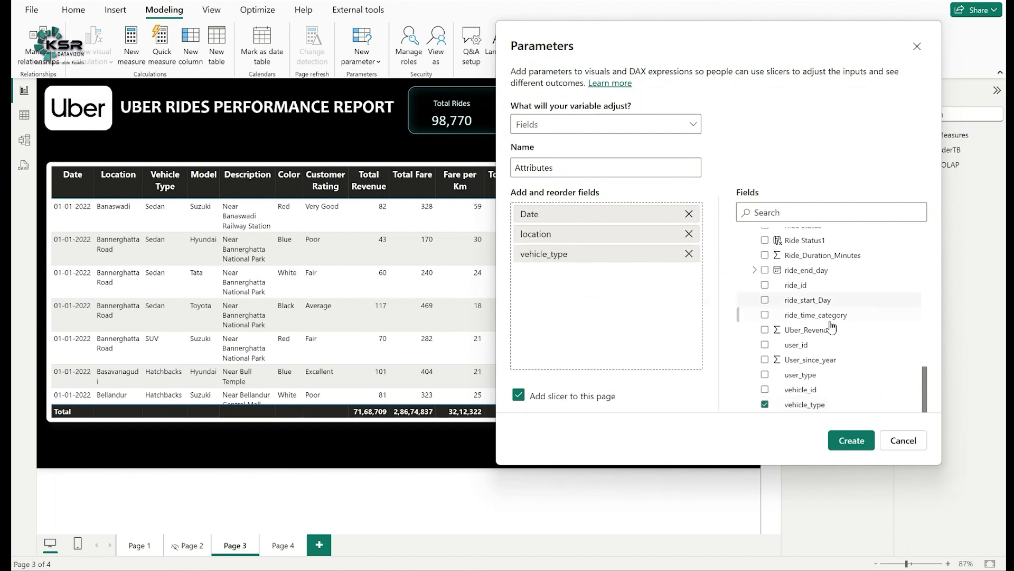
{"action": "left_click_drag", "start_coordinate": [795, 354], "coordinate": [581, 293]}
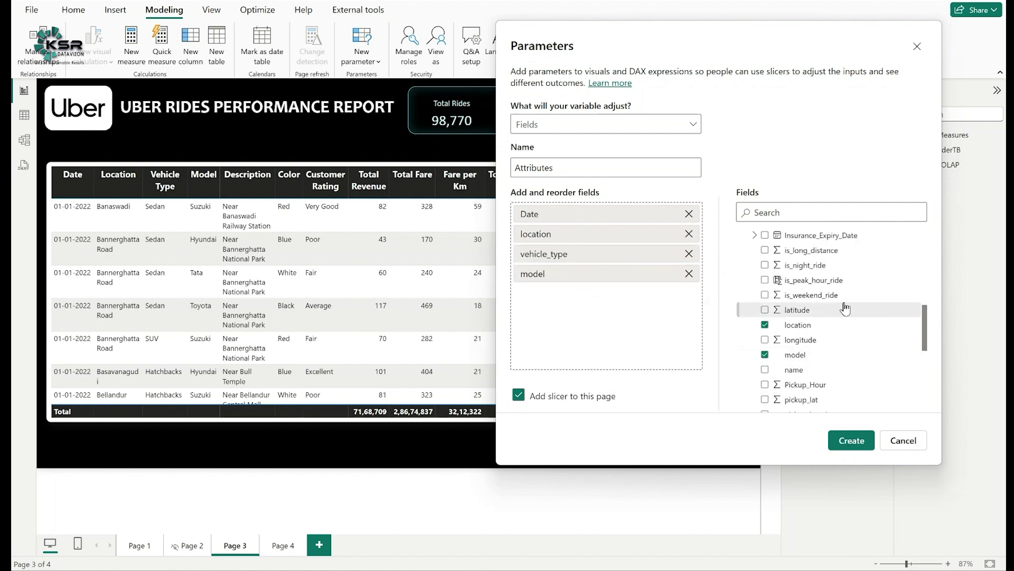
- Add the description, color and Customer rating fields from RidesOLAP to the end of the parameter's field list
{"action": "scroll", "coordinate": [844, 304], "scroll_direction": "up", "scroll_amount": 5}
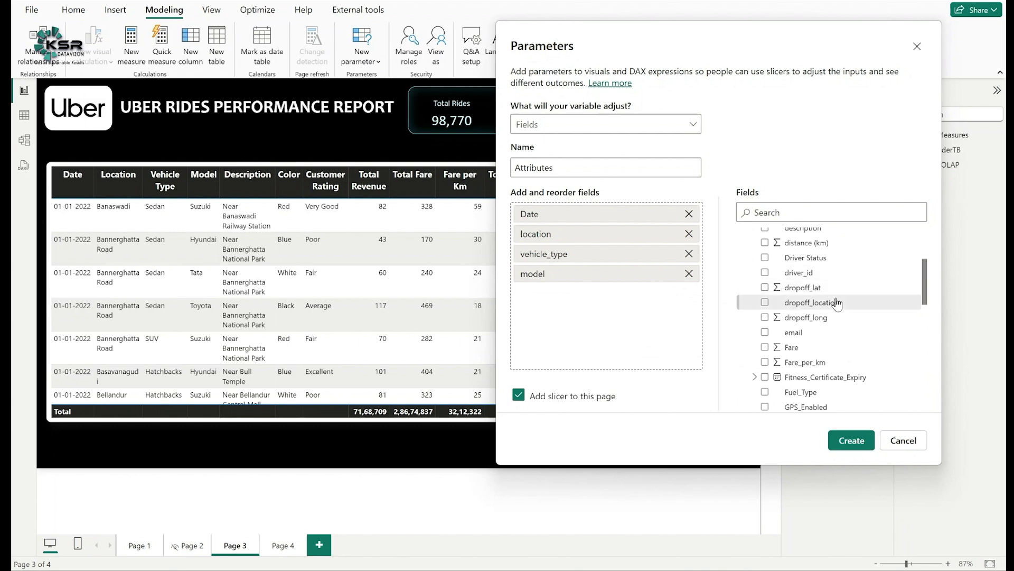
{"action": "scroll", "coordinate": [837, 303], "scroll_direction": "up", "scroll_amount": 1}
{"action": "left_click_drag", "start_coordinate": [812, 295], "coordinate": [657, 295]}
{"action": "scroll", "coordinate": [813, 248], "scroll_direction": "up", "scroll_amount": 2}
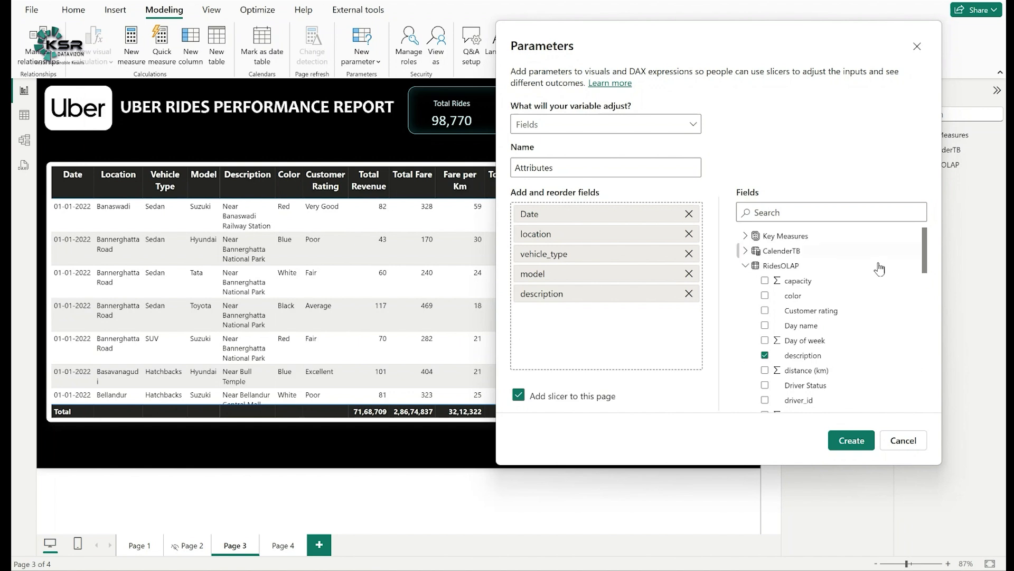
{"action": "left_click_drag", "start_coordinate": [798, 294], "coordinate": [612, 323]}
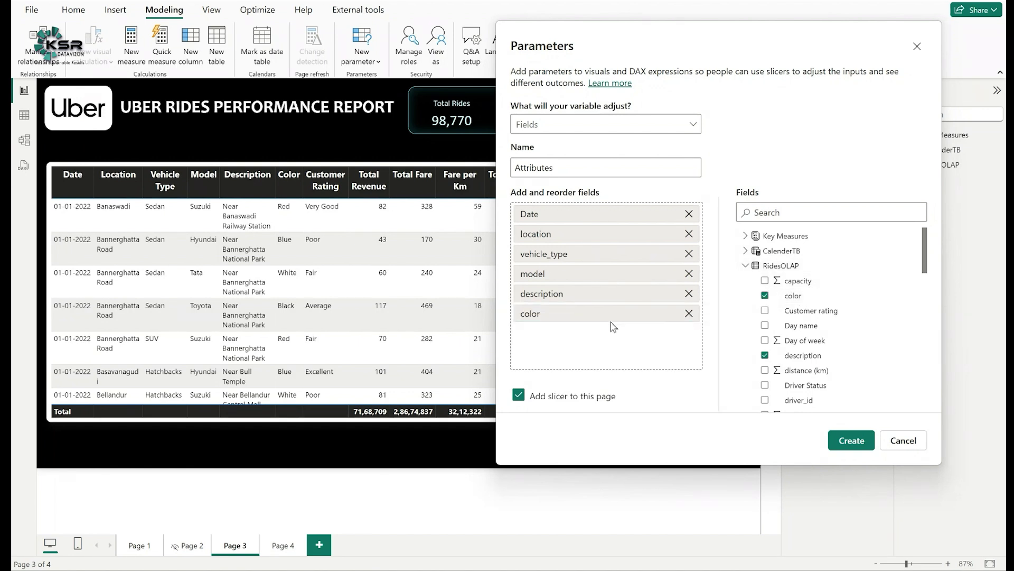
{"action": "scroll", "coordinate": [840, 298], "scroll_direction": "down", "scroll_amount": 10}
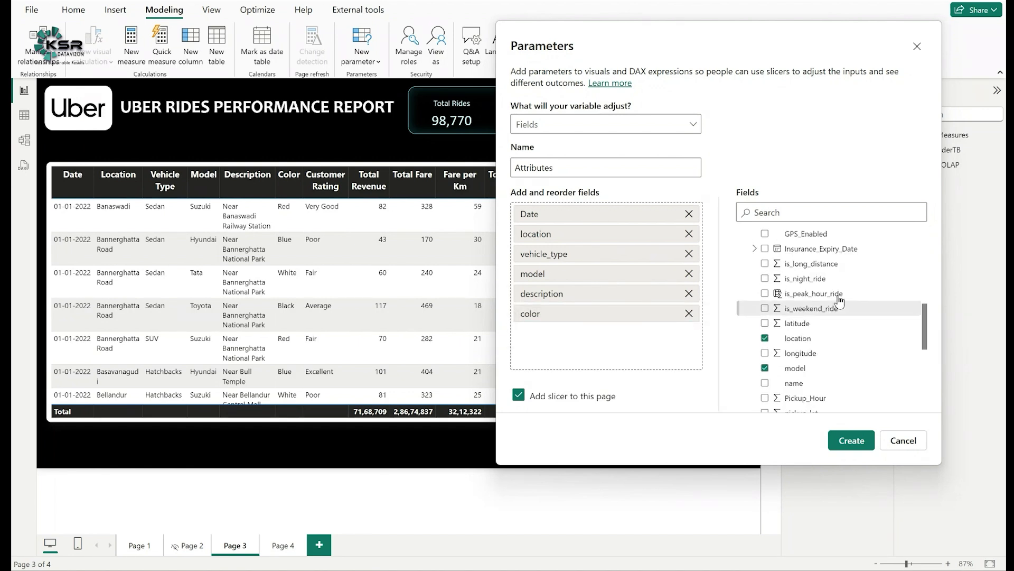
{"action": "scroll", "coordinate": [840, 297], "scroll_direction": "up", "scroll_amount": 7}
{"action": "left_click_drag", "start_coordinate": [813, 249], "coordinate": [662, 342]}
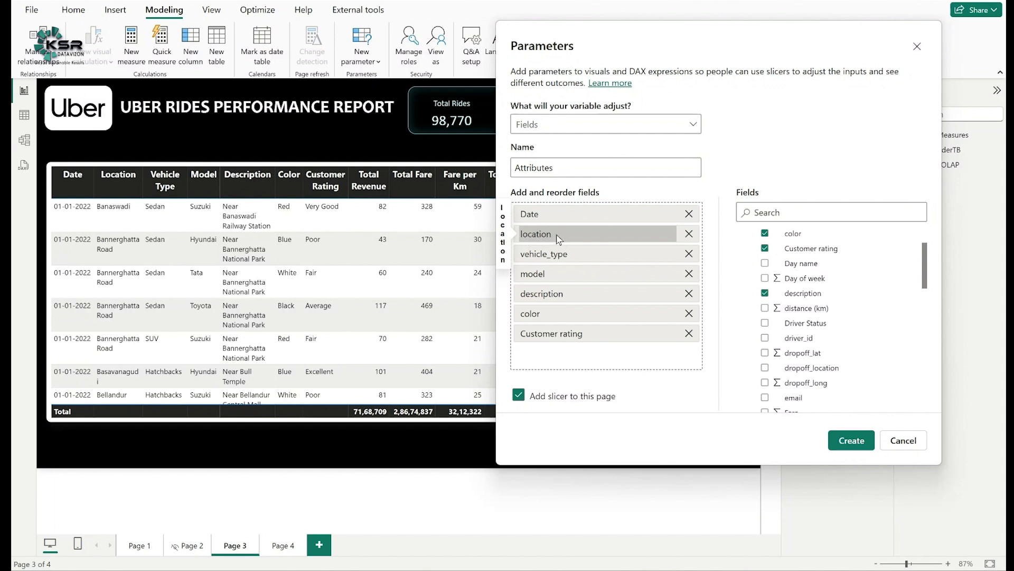
- Capitalize the location entry in the parameter's field list so it is named Location
{"action": "double_click", "coordinate": [557, 236]}
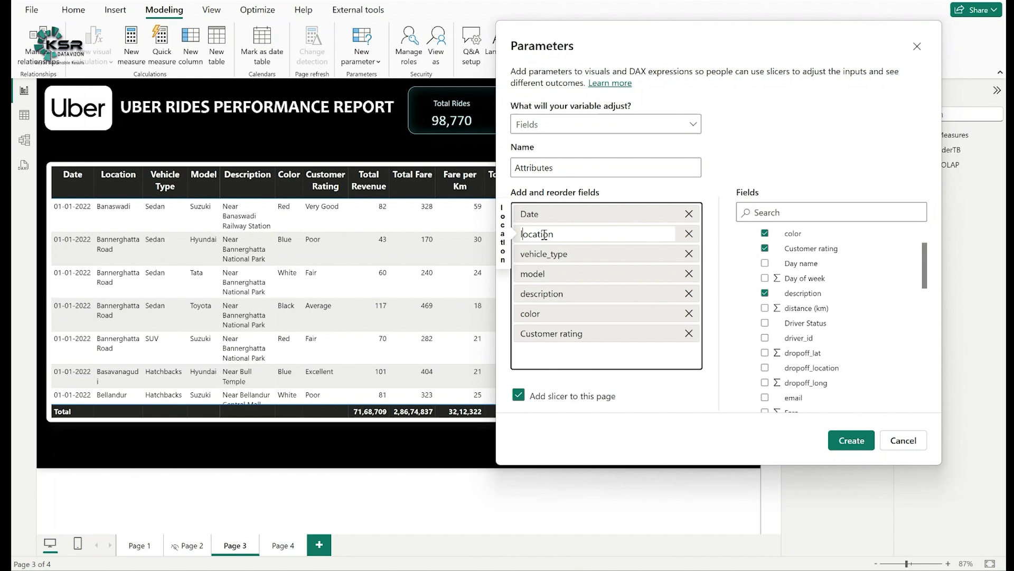
{"action": "key", "text": "Delete"}
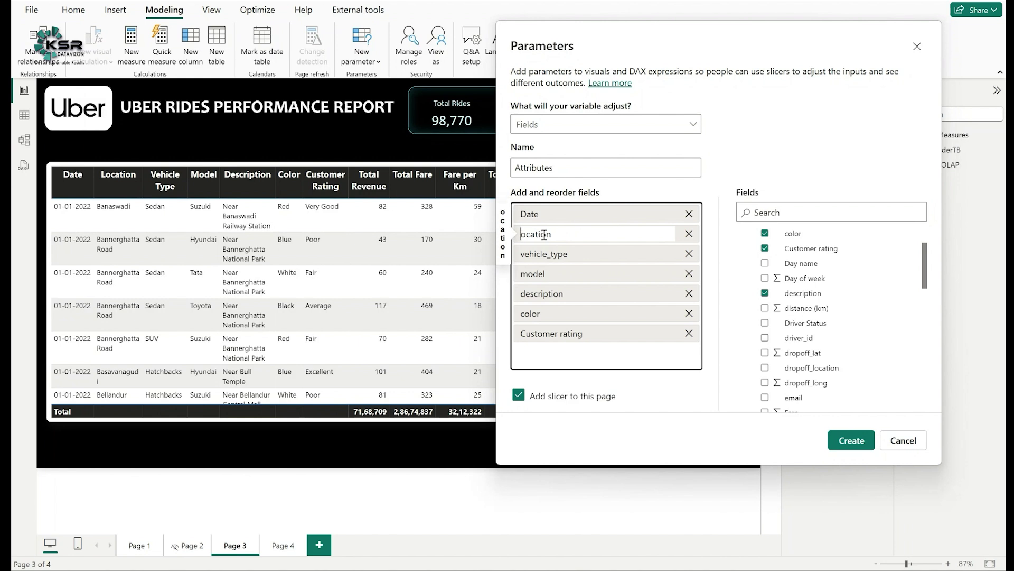
{"action": "type", "text": "L"}
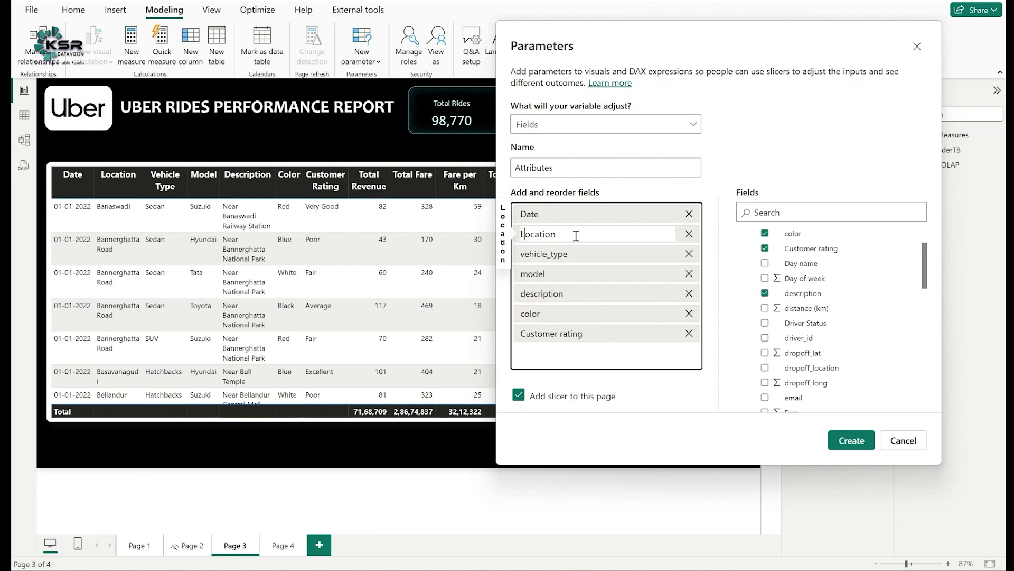
{"action": "left_click", "coordinate": [546, 361]}
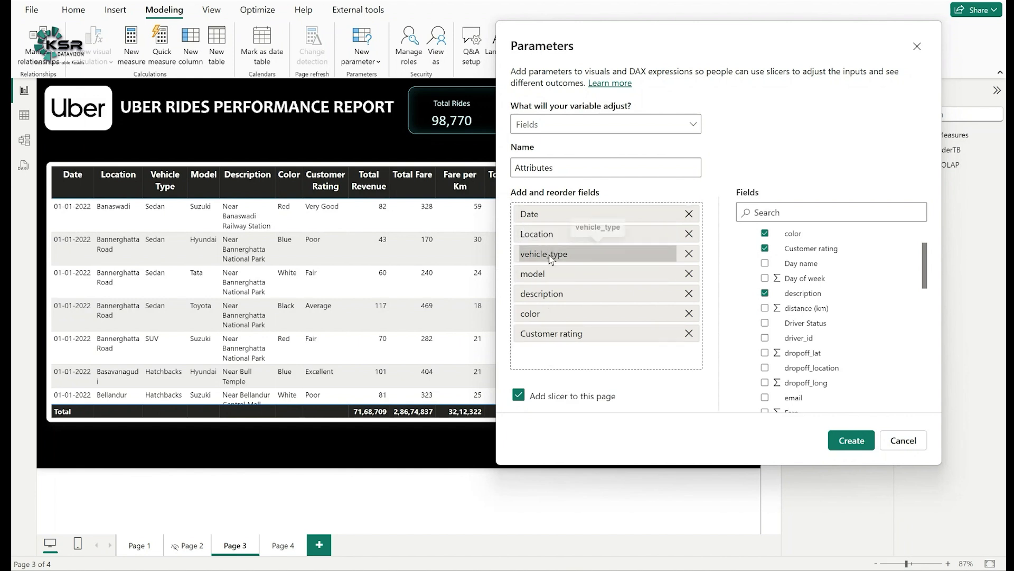
- Rename the vehicle_type entry in the parameter's field list as Vehicle Type
{"action": "double_click", "coordinate": [551, 257]}
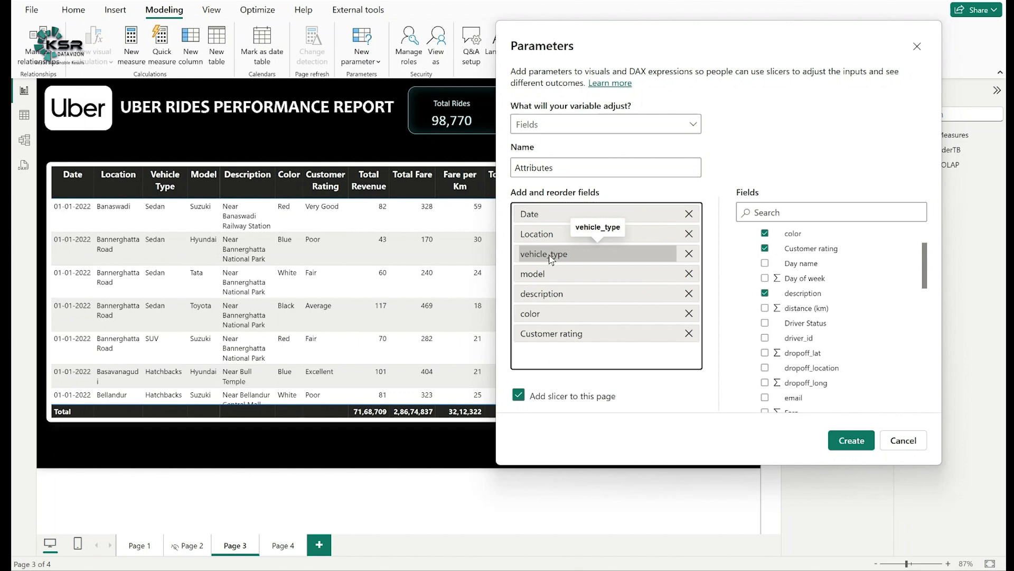
{"action": "key", "text": "Home"}
{"action": "key", "text": "Delete"}
{"action": "type", "text": "V"}
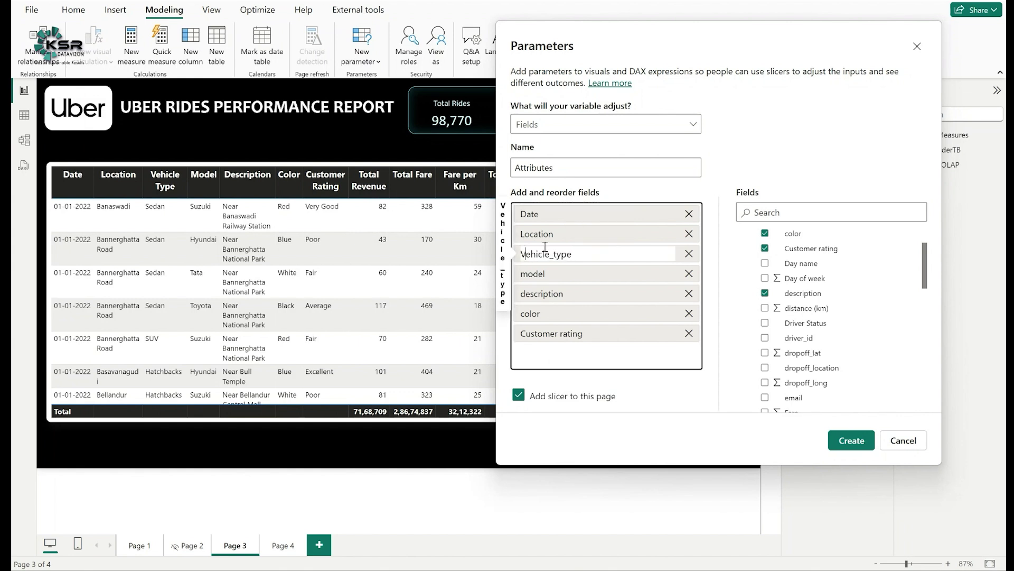
{"action": "key", "text": "Delete"}
{"action": "key", "text": "Delete"}
{"action": "type", "text": "T"}
{"action": "left_click", "coordinate": [588, 360]}
- Capitalize the model entry in the parameter's field list so it is named Model
{"action": "double_click", "coordinate": [586, 274]}
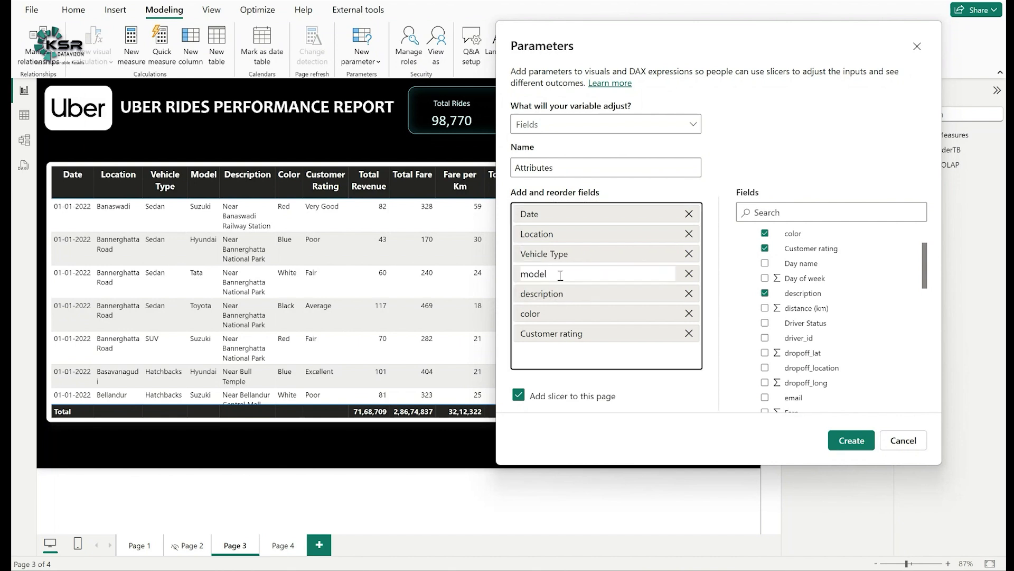
{"action": "left_click", "coordinate": [528, 274]}
{"action": "key", "text": "BackSpace"}
{"action": "type", "text": "M"}
{"action": "left_click", "coordinate": [528, 294]}
- Capitalize the description entry in the parameter's field list so it is named Description
{"action": "double_click", "coordinate": [529, 293]}
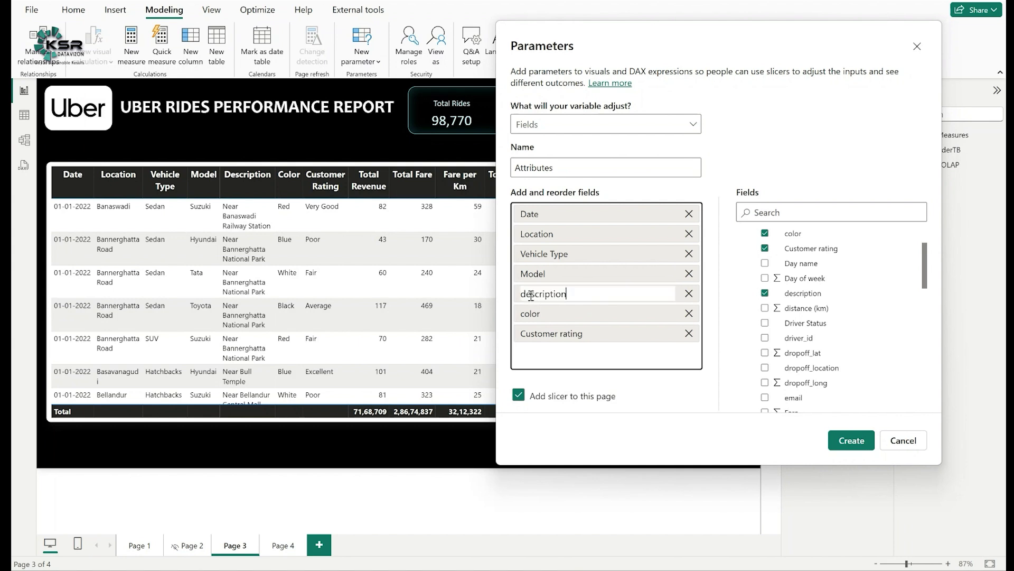
{"action": "left_click", "coordinate": [525, 294]}
{"action": "key", "text": "BackSpace"}
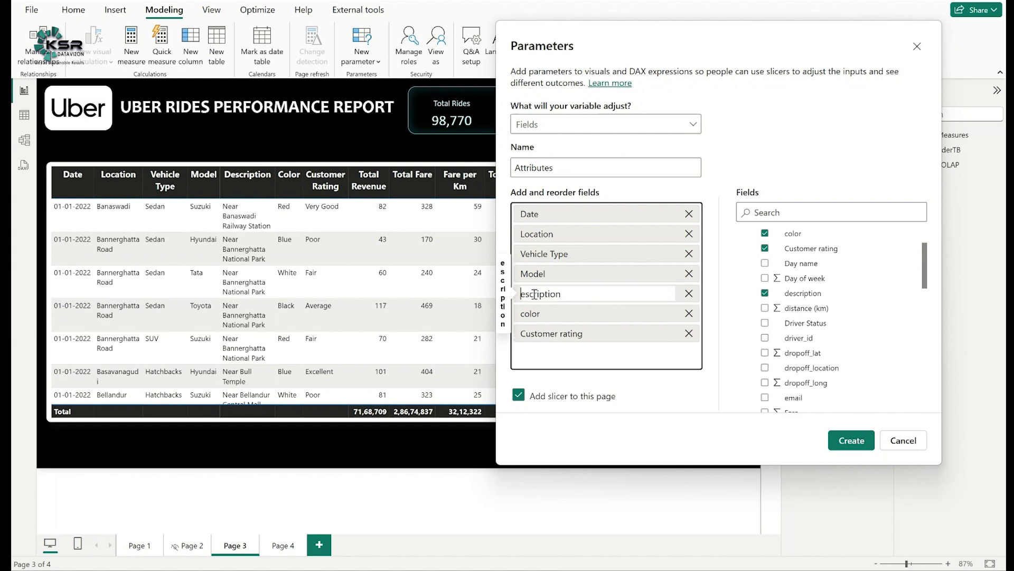
{"action": "type", "text": "D"}
{"action": "left_click", "coordinate": [563, 366]}
- Capitalize the color entry in the parameter's field list so it is named Color
{"action": "double_click", "coordinate": [549, 317]}
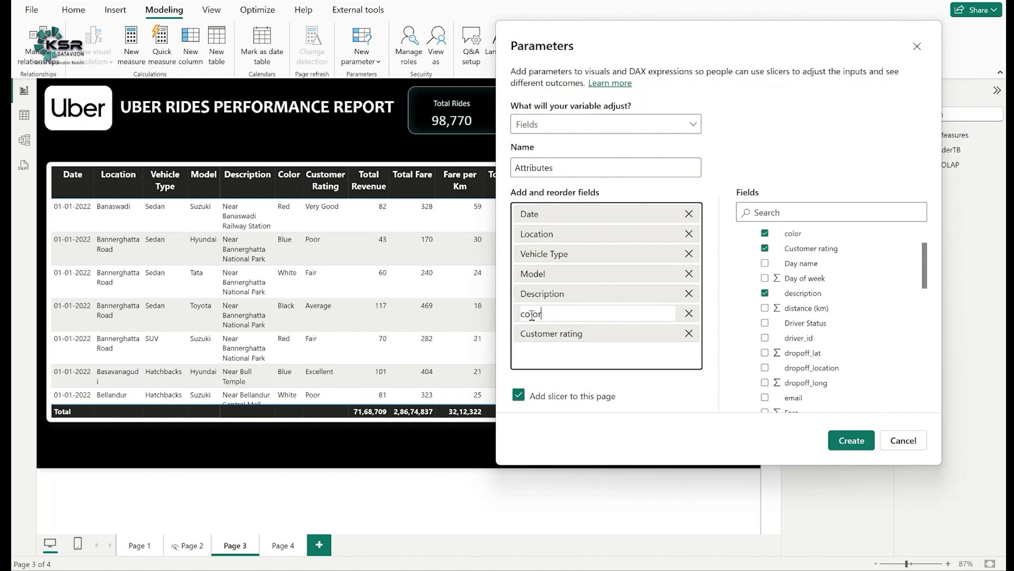
{"action": "left_click", "coordinate": [529, 312]}
{"action": "key", "text": "BackSpace"}
{"action": "type", "text": "C"}
{"action": "left_click", "coordinate": [560, 361]}
- Rename the Customer rating entry in the parameter's field list as Customer Rating
{"action": "double_click", "coordinate": [578, 336]}
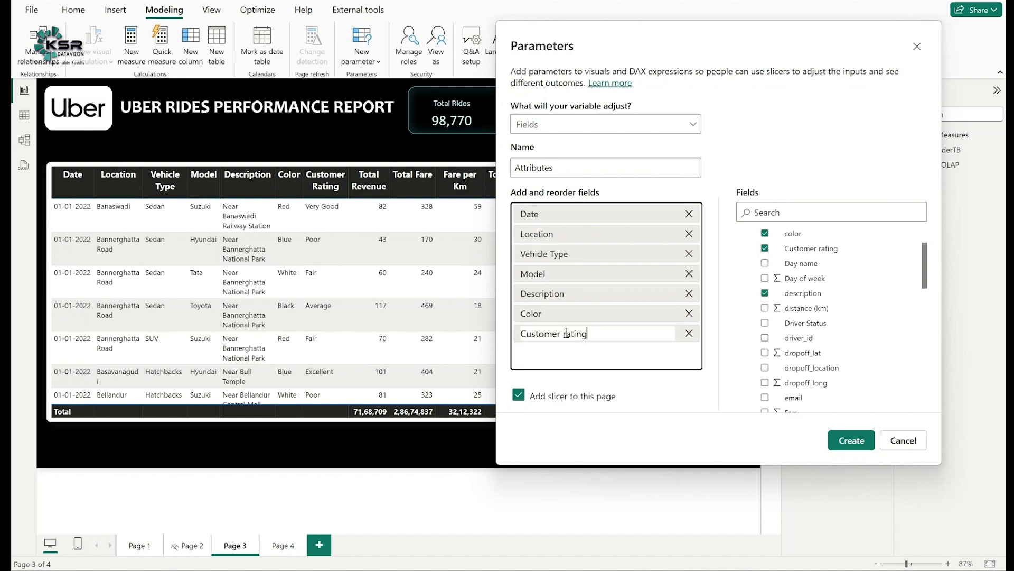
{"action": "key", "text": "BackSpace"}
{"action": "type", "text": "R"}
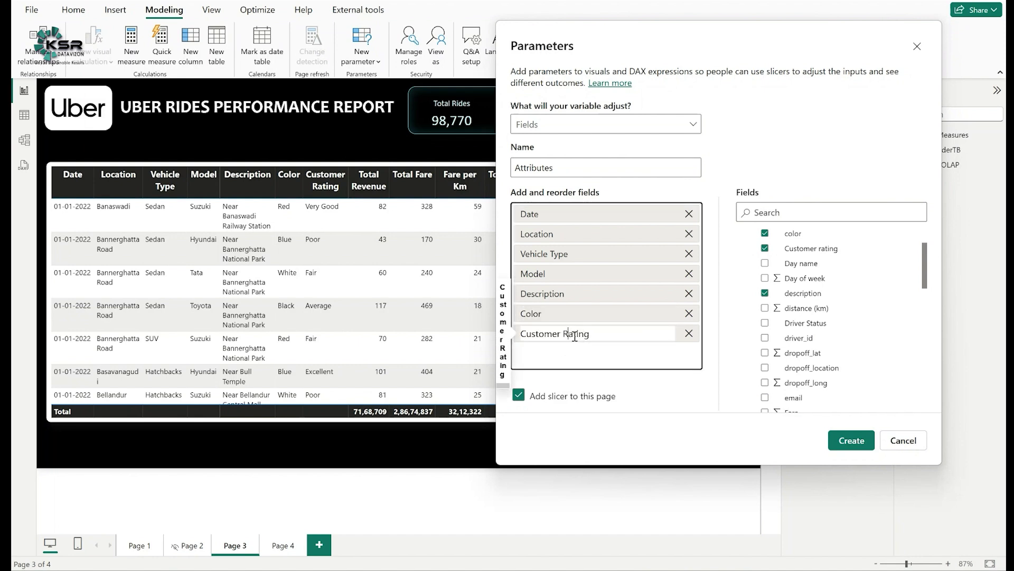
{"action": "left_click", "coordinate": [569, 359]}
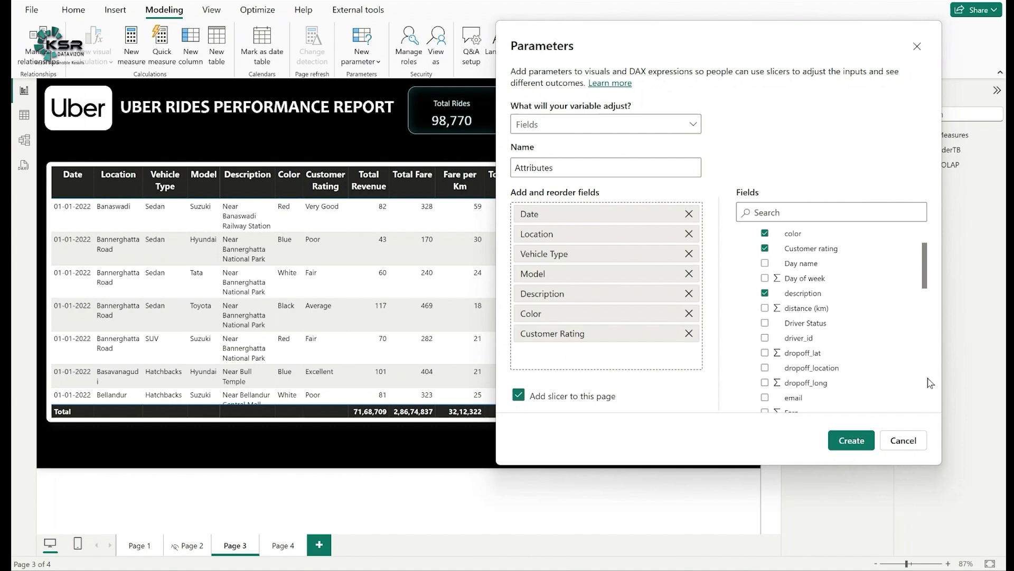
- Create the Attributes parameter with its slicer added to this page
{"action": "scroll", "coordinate": [792, 283], "scroll_direction": "up", "scroll_amount": 2}
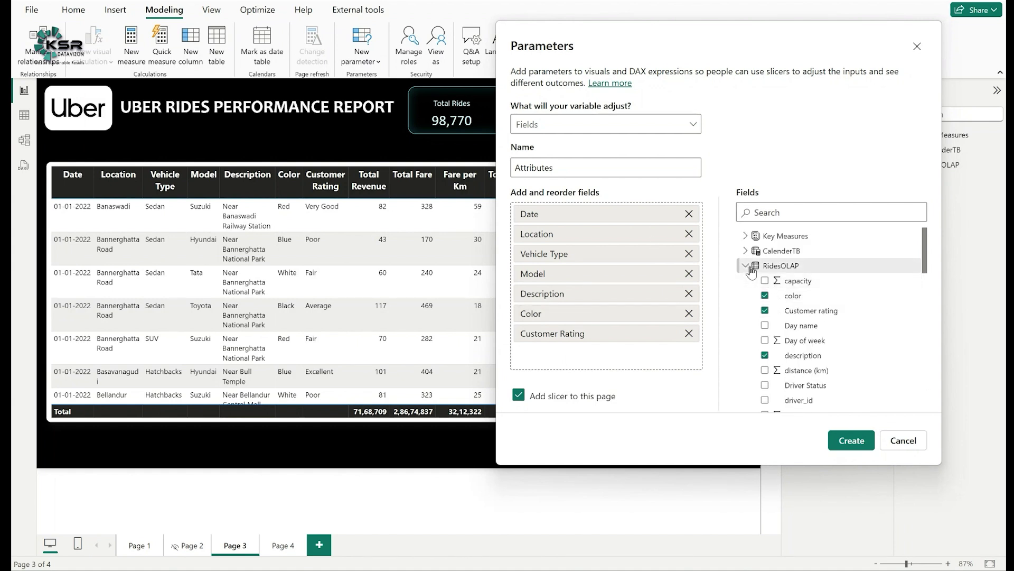
{"action": "left_click", "coordinate": [750, 267]}
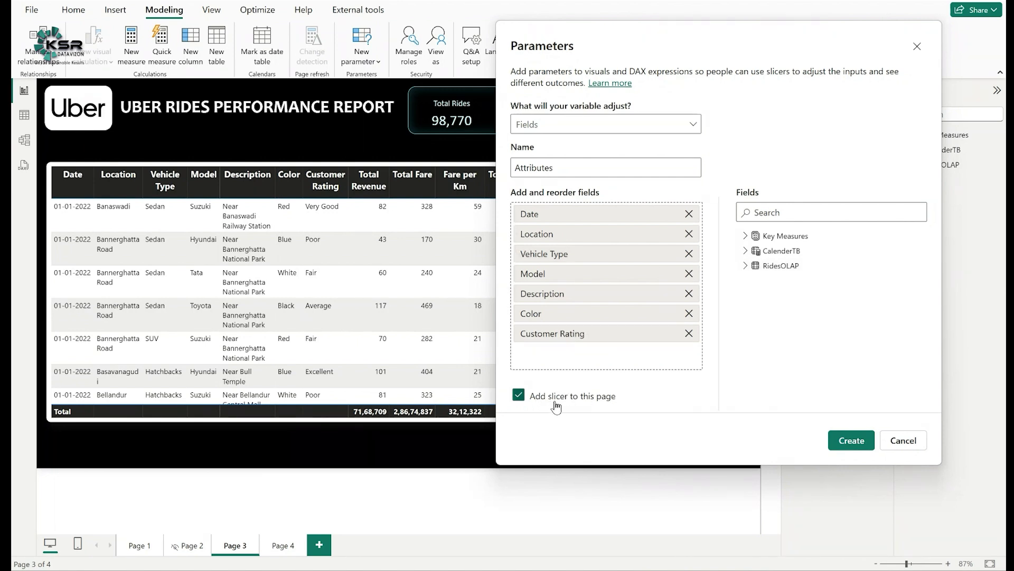
{"action": "left_click", "coordinate": [637, 407]}
{"action": "left_click", "coordinate": [539, 405]}
{"action": "left_click", "coordinate": [852, 443]}
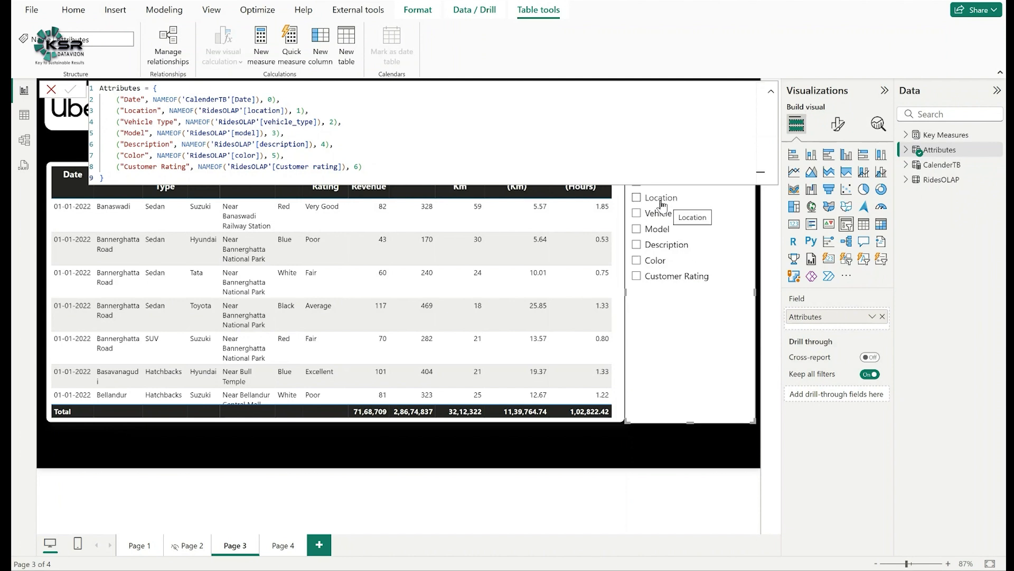
- Examine the Location and Vehicle Type entries in the Attributes parameter's DAX formula, and collapse the formula bar
{"action": "double_click", "coordinate": [129, 112]}
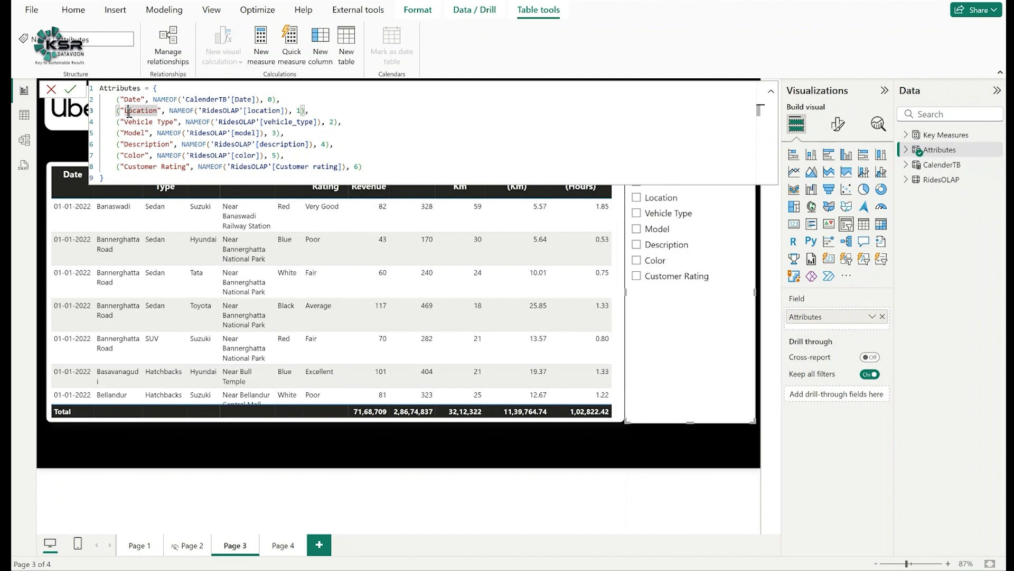
{"action": "double_click", "coordinate": [130, 122]}
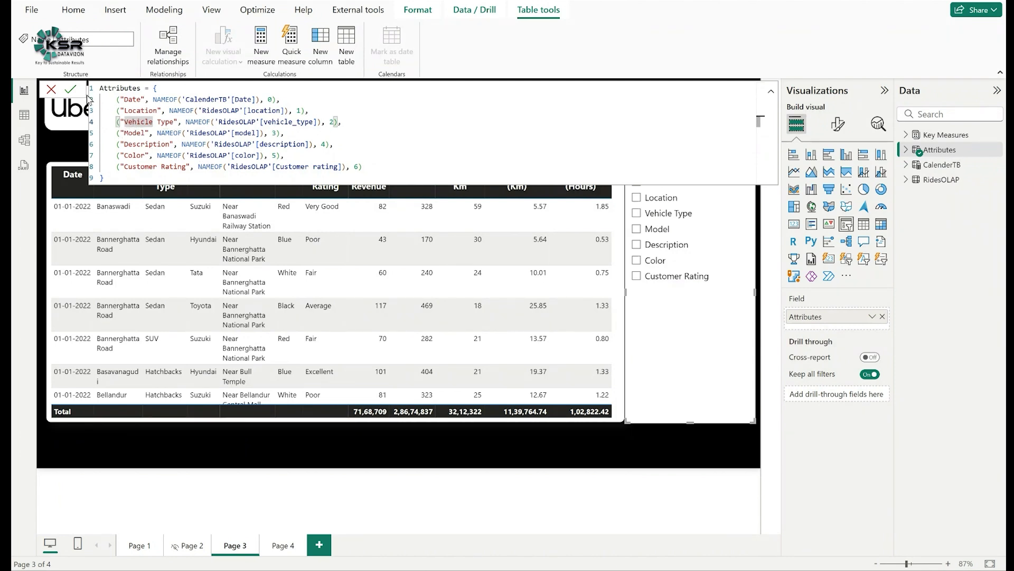
{"action": "left_click", "coordinate": [771, 91]}
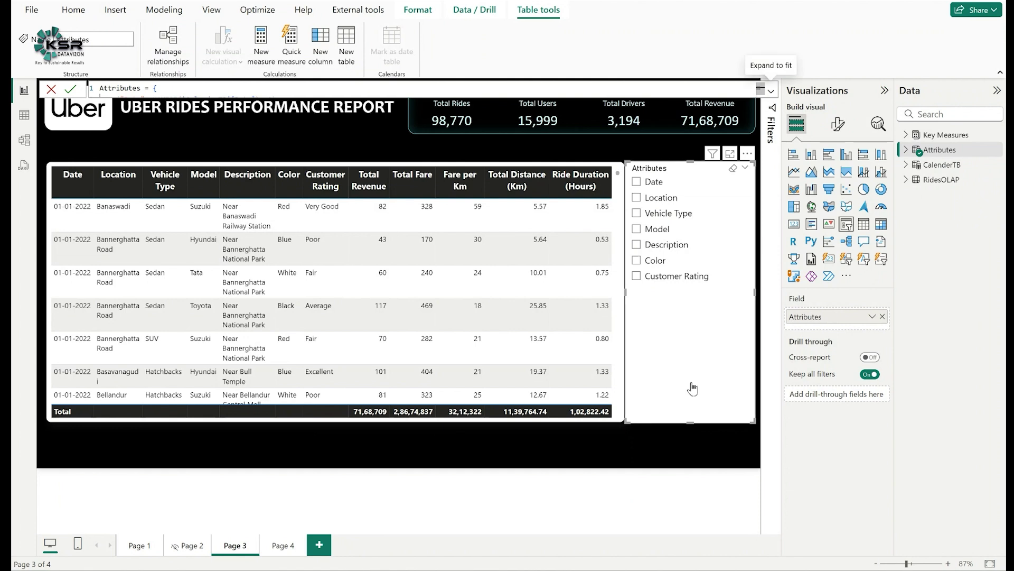
- Shorten the Attributes slicer to just below its last option and narrow it slightly to leave a gap beside the table
{"action": "left_click_drag", "start_coordinate": [690, 422], "coordinate": [695, 297]}
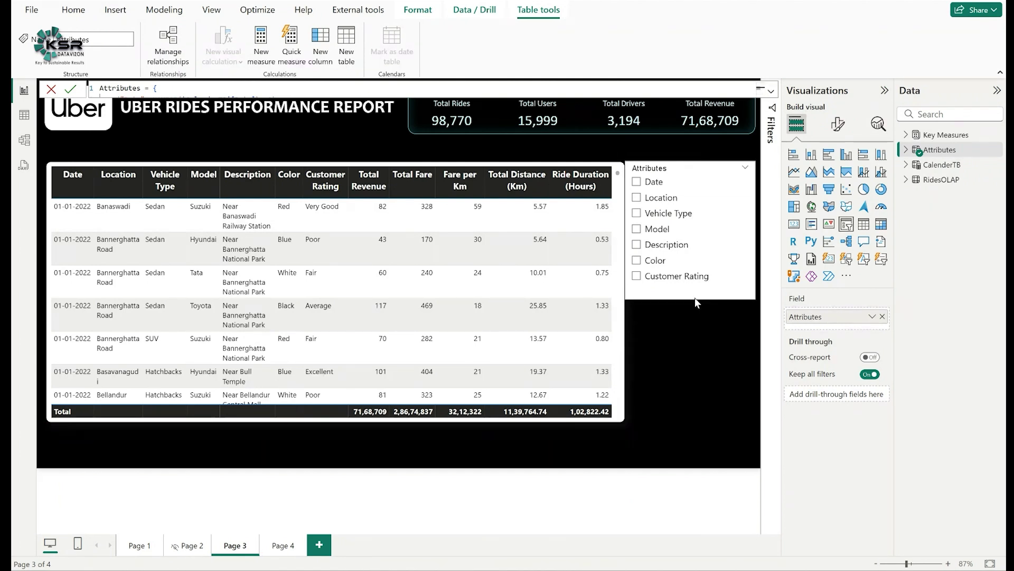
{"action": "left_click_drag", "start_coordinate": [627, 240], "coordinate": [633, 240]}
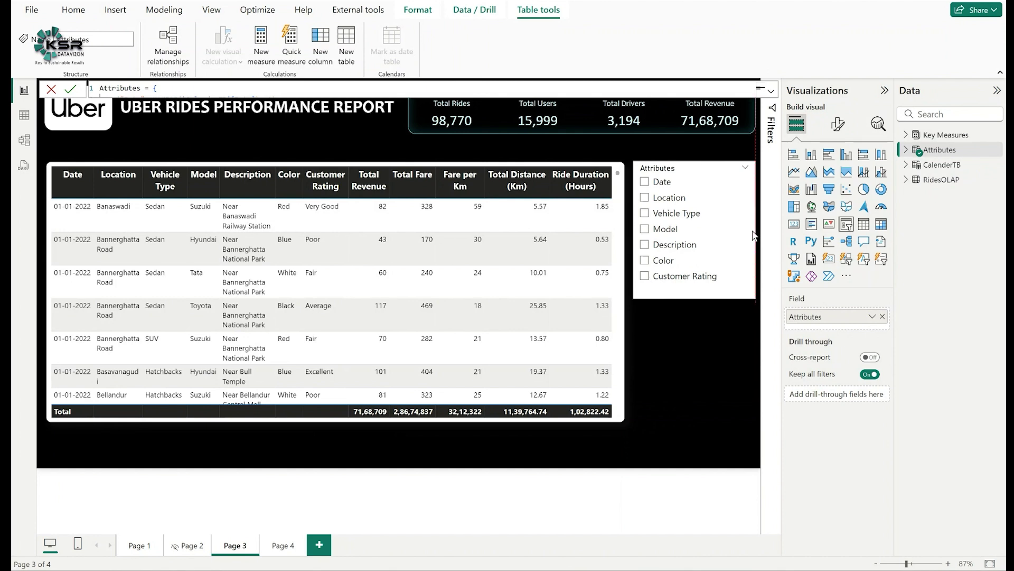
{"action": "left_click", "coordinate": [702, 355]}
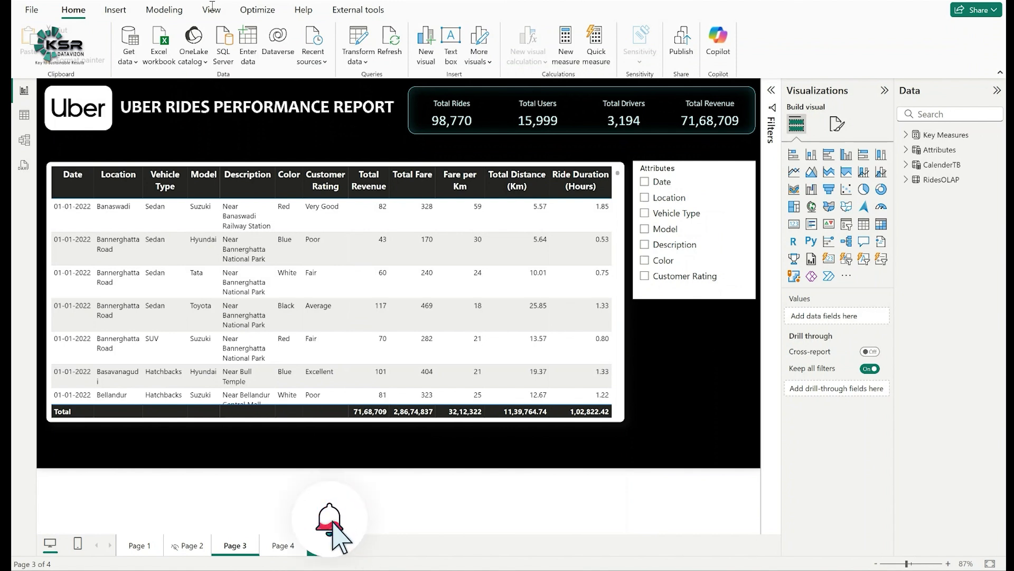
- Start a new fields parameter and name it KPIs
{"action": "left_click", "coordinate": [164, 10]}
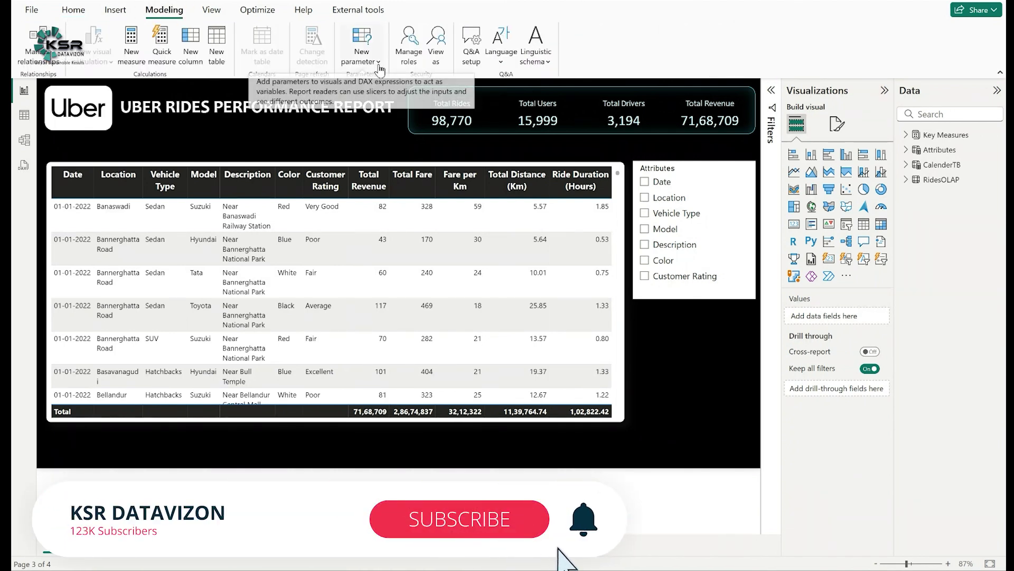
{"action": "left_click", "coordinate": [380, 68]}
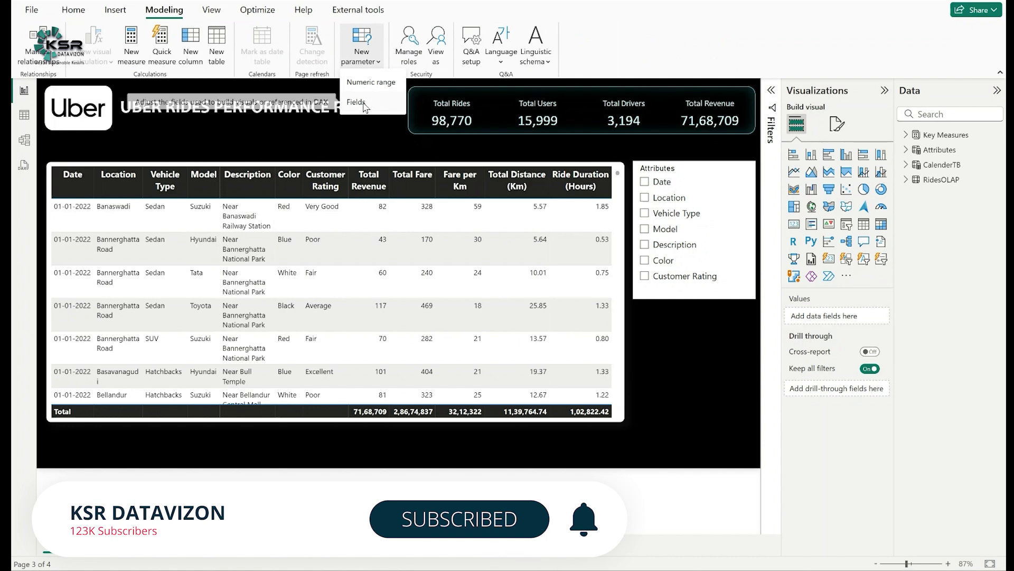
{"action": "left_click", "coordinate": [364, 106]}
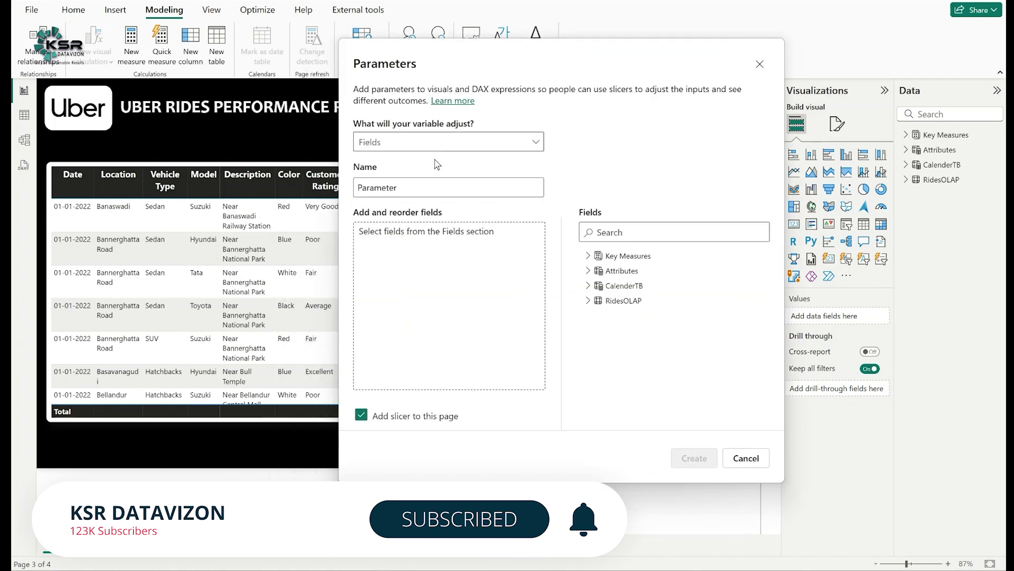
{"action": "double_click", "coordinate": [437, 190]}
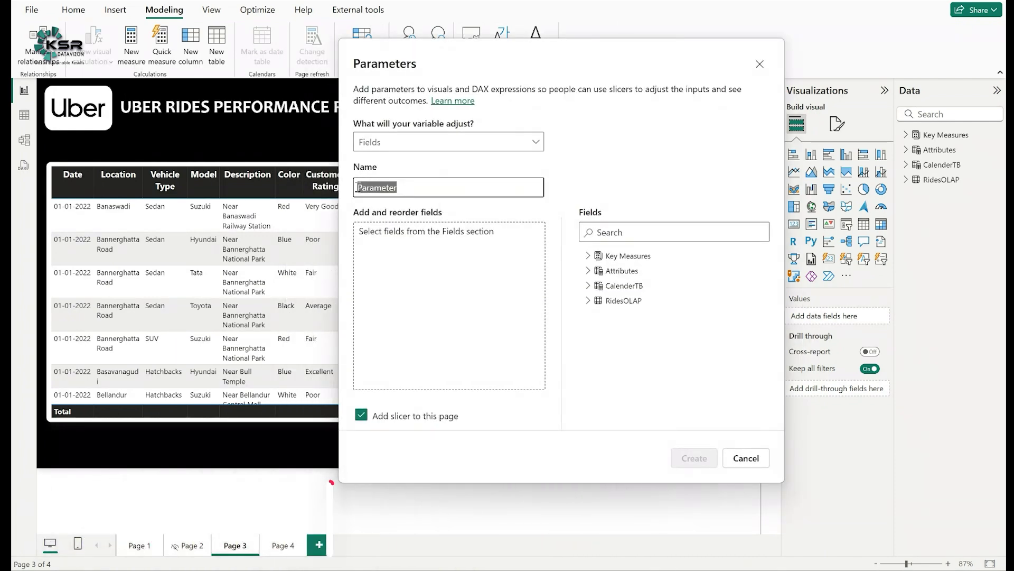
{"action": "type", "text": "KPIs"}
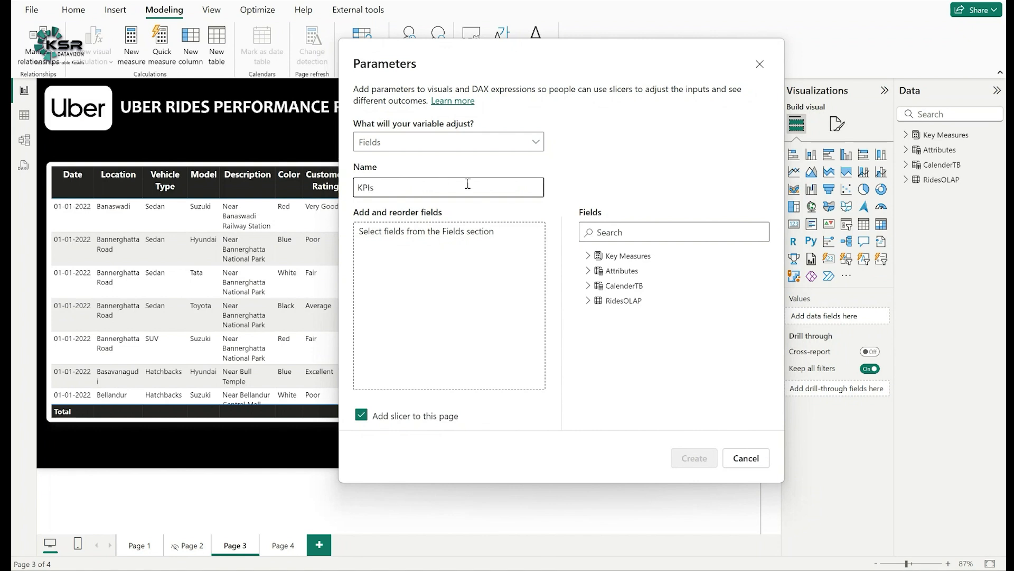
- Add the Total Revenue, Total Fare and Fare per Km measures from Key Measures to the KPIs parameter
{"action": "left_click", "coordinate": [587, 258]}
{"action": "left_click_drag", "start_coordinate": [597, 63], "coordinate": [865, 74]}
{"action": "scroll", "coordinate": [923, 356], "scroll_direction": "down", "scroll_amount": 5}
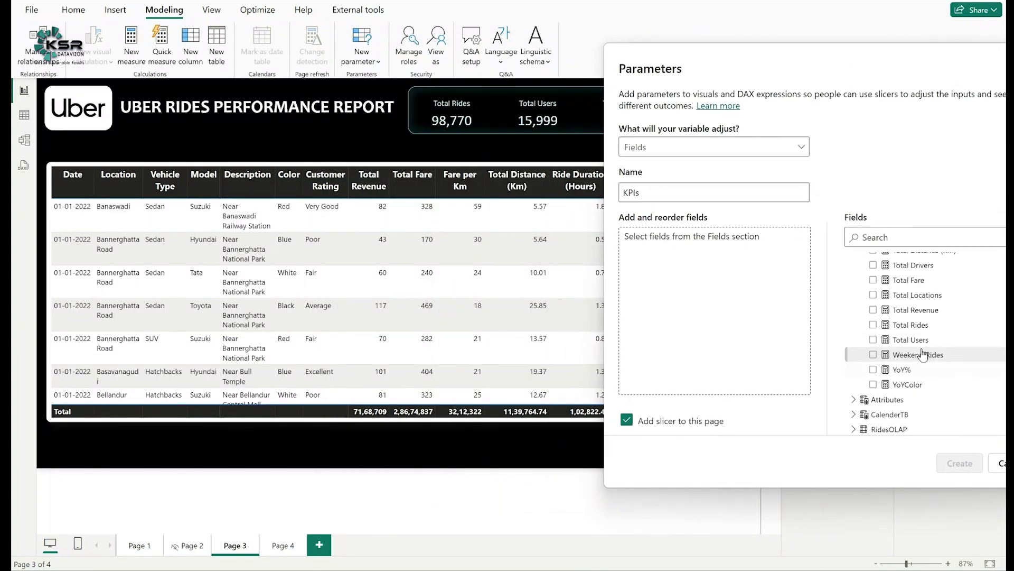
{"action": "left_click", "coordinate": [916, 310]}
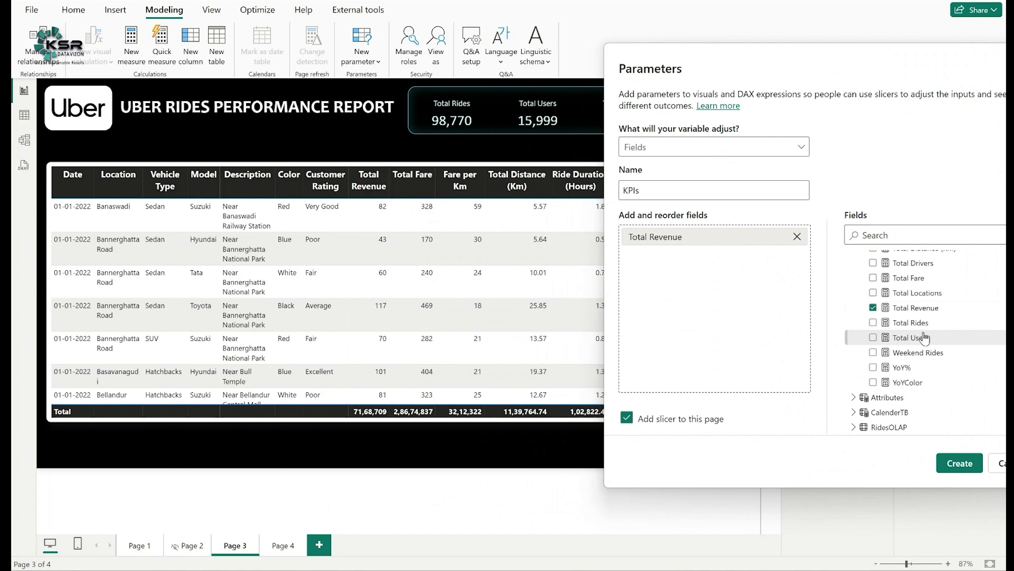
{"action": "left_click", "coordinate": [910, 278]}
{"action": "scroll", "coordinate": [928, 325], "scroll_direction": "up", "scroll_amount": 5}
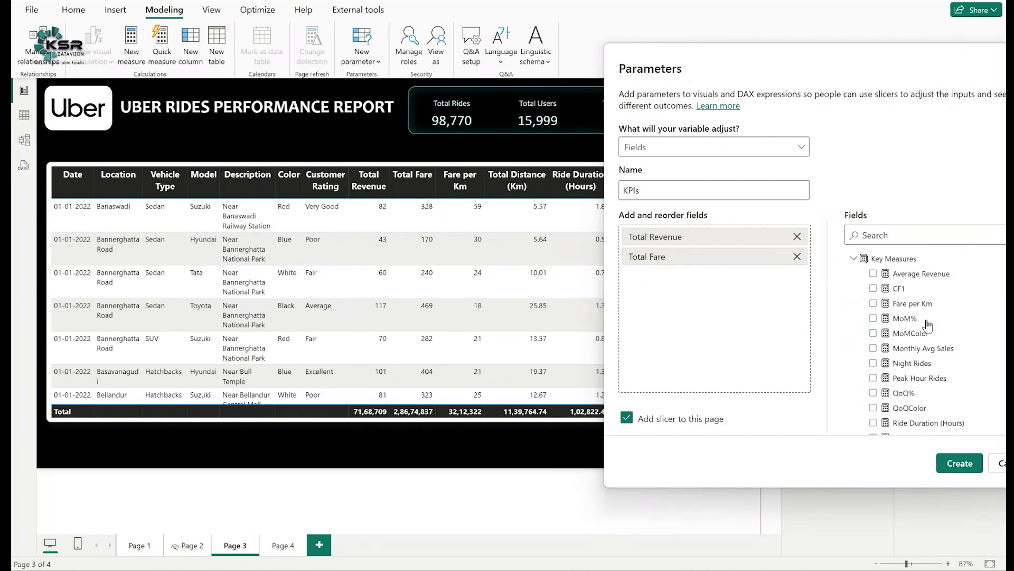
{"action": "left_click", "coordinate": [893, 304]}
- Add the Total Distance (Km) measure below Fare per Km in the KPIs parameter's field list
{"action": "scroll", "coordinate": [934, 353], "scroll_direction": "down", "scroll_amount": 1}
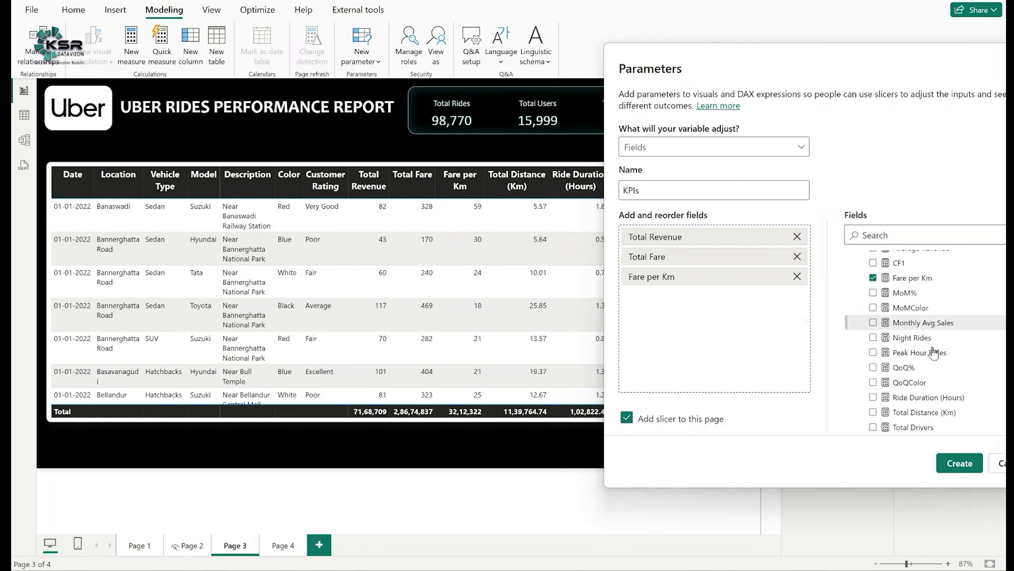
{"action": "scroll", "coordinate": [933, 351], "scroll_direction": "down", "scroll_amount": 3}
{"action": "scroll", "coordinate": [903, 321], "scroll_direction": "up", "scroll_amount": 2}
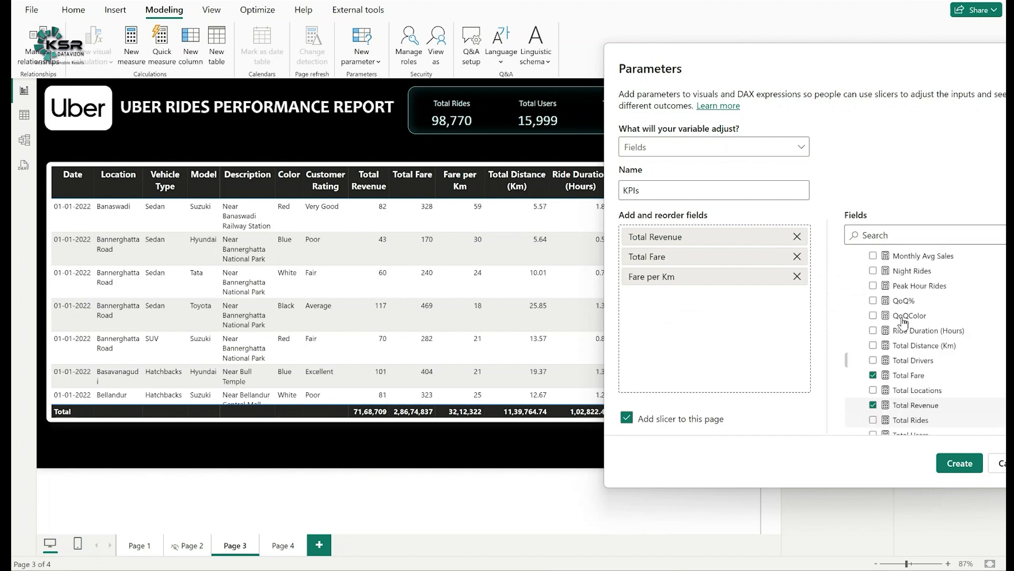
{"action": "scroll", "coordinate": [903, 321], "scroll_direction": "up", "scroll_amount": 2}
{"action": "left_click_drag", "start_coordinate": [855, 62], "coordinate": [761, 59]}
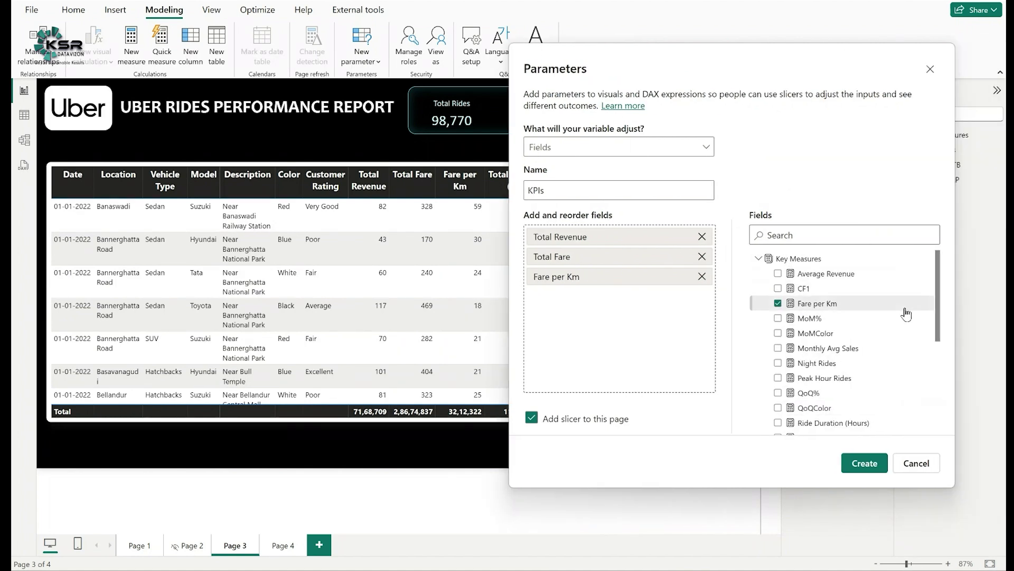
{"action": "scroll", "coordinate": [903, 316], "scroll_direction": "down", "scroll_amount": 2}
{"action": "scroll", "coordinate": [945, 345], "scroll_direction": "down", "scroll_amount": 2}
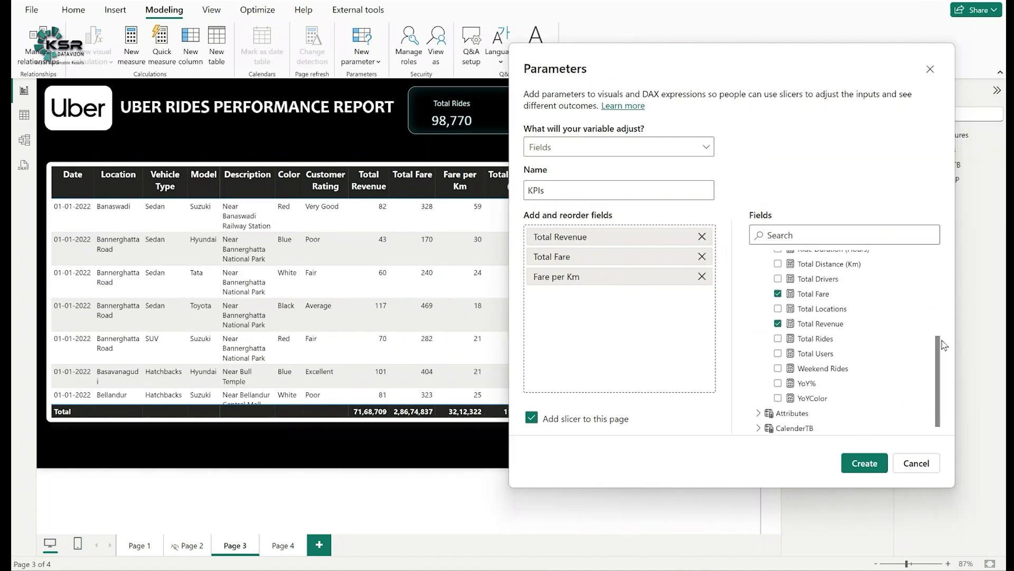
{"action": "scroll", "coordinate": [903, 328], "scroll_direction": "up", "scroll_amount": 2}
{"action": "left_click_drag", "start_coordinate": [853, 303], "coordinate": [668, 285]}
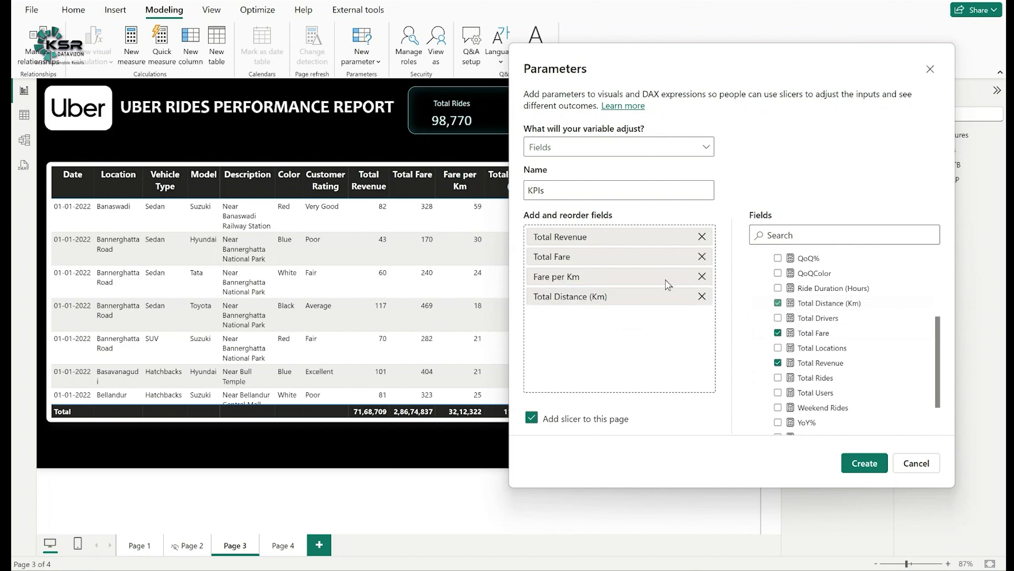
- Add the Ride Duration (Hours) measure to the end of the KPIs parameter's field list
{"action": "left_click_drag", "start_coordinate": [719, 68], "coordinate": [670, 37]}
{"action": "scroll", "coordinate": [817, 351], "scroll_direction": "down", "scroll_amount": 2}
{"action": "scroll", "coordinate": [816, 352], "scroll_direction": "up", "scroll_amount": 5}
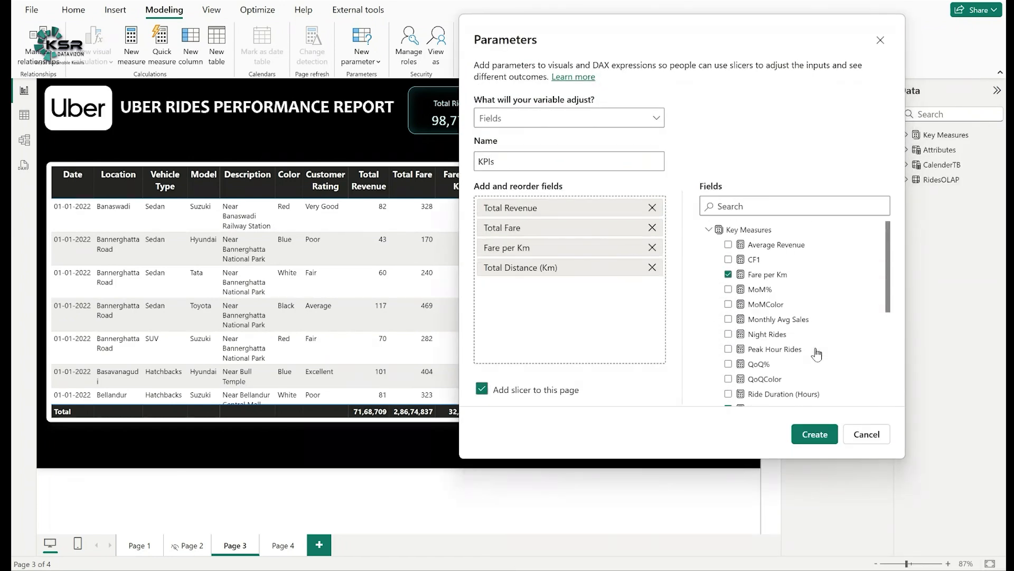
{"action": "scroll", "coordinate": [810, 346], "scroll_direction": "down", "scroll_amount": 3}
{"action": "left_click_drag", "start_coordinate": [782, 269], "coordinate": [607, 314]}
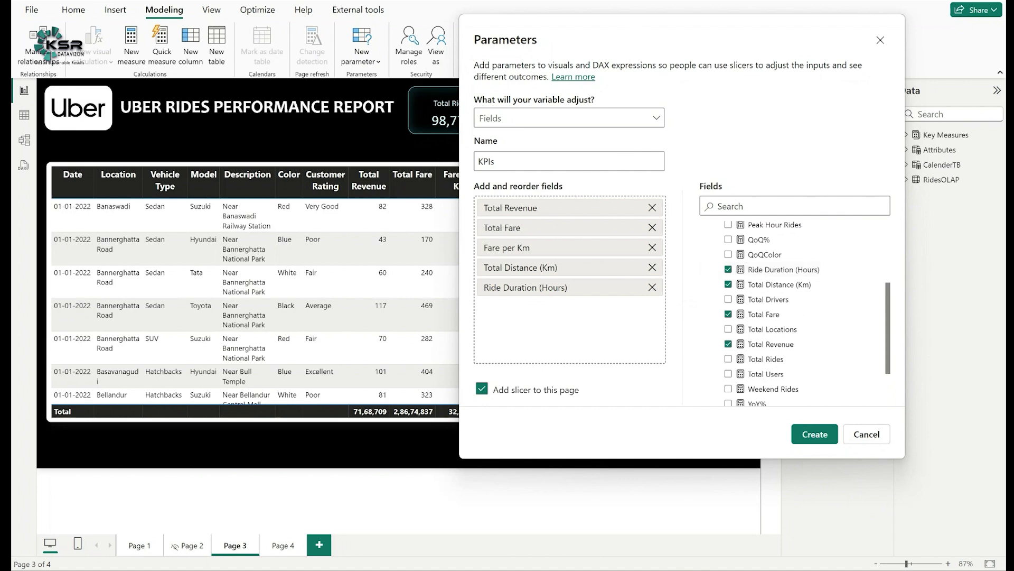
- Compare the chosen measures with the report table's columns and create the KPIs parameter with a slicer on this page
{"action": "left_click_drag", "start_coordinate": [634, 34], "coordinate": [804, 59]}
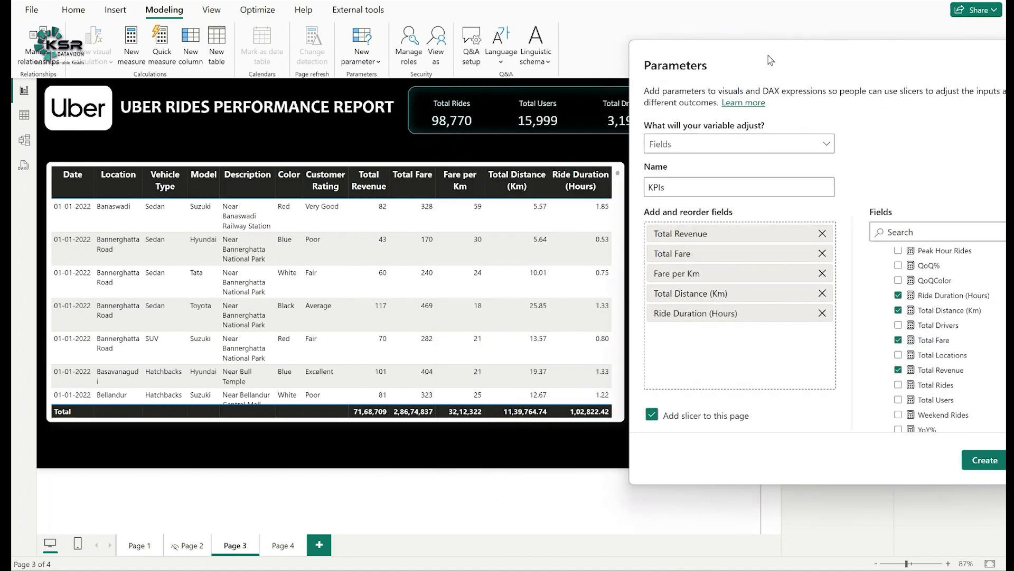
{"action": "left_click_drag", "start_coordinate": [770, 61], "coordinate": [540, 63]}
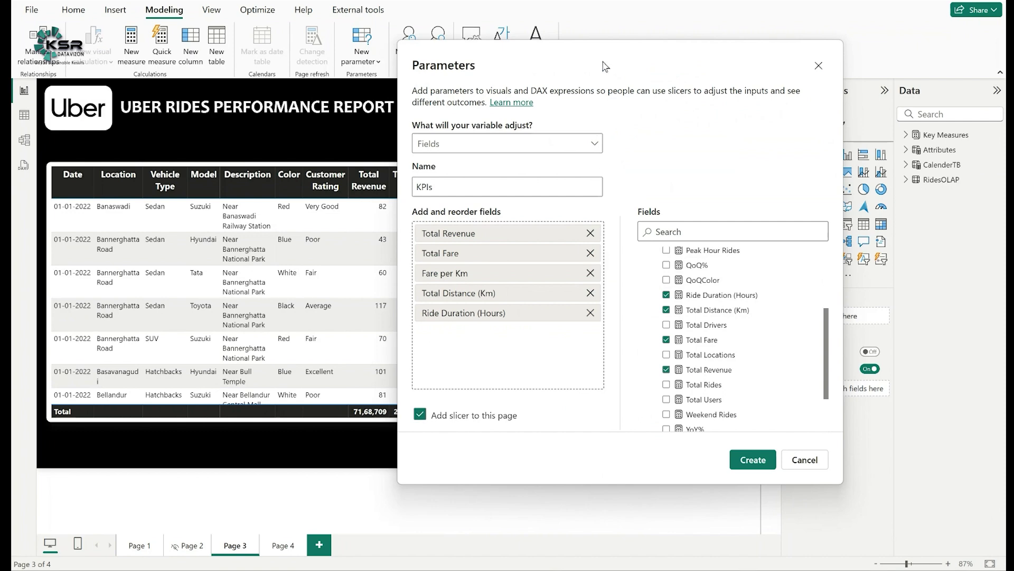
{"action": "left_click_drag", "start_coordinate": [608, 68], "coordinate": [715, 69]}
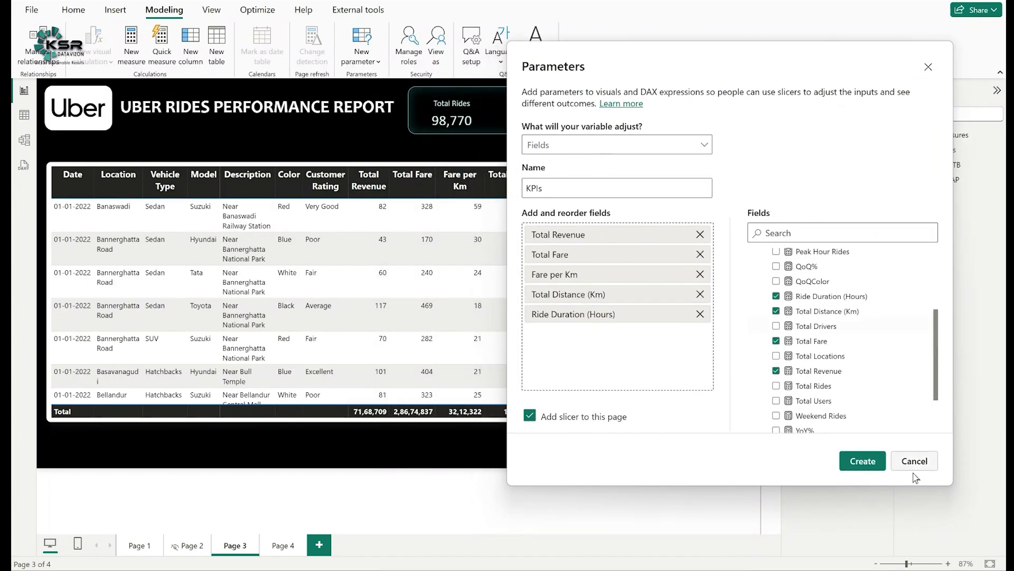
{"action": "left_click", "coordinate": [866, 470]}
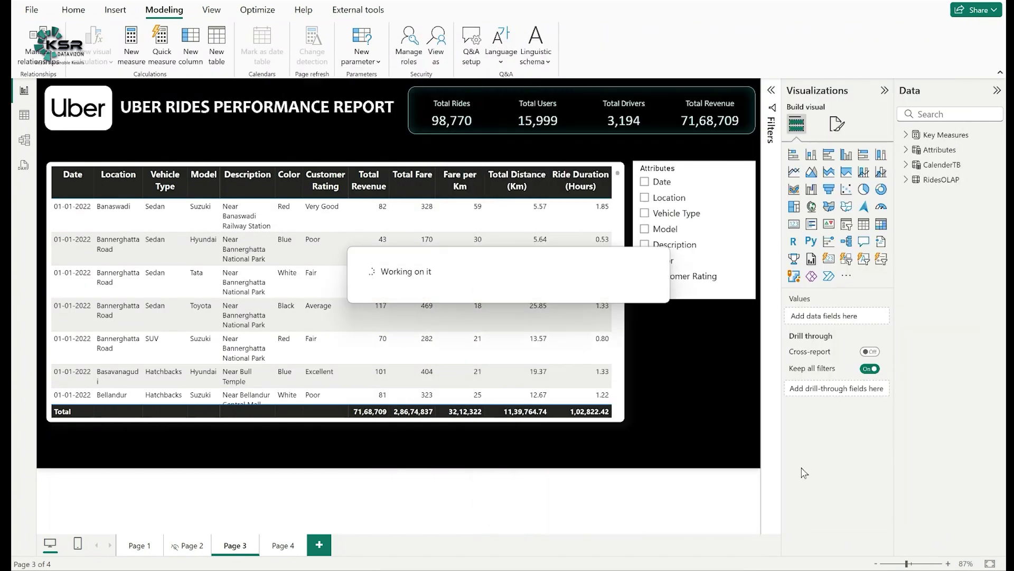
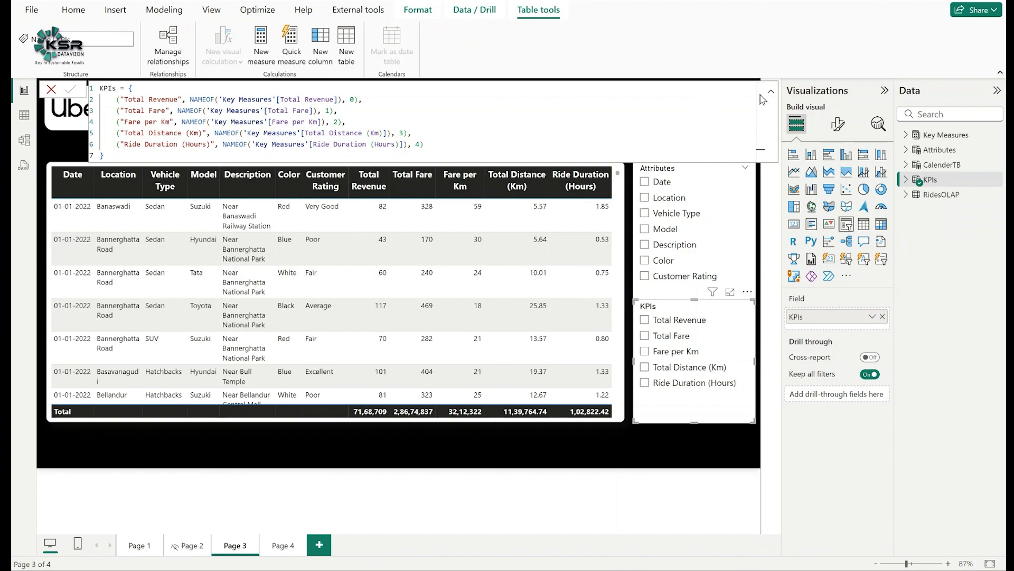
- Collapse the KPIs formula and adjust the KPIs slicer's top and bottom edges to leave a small gap below the Attributes slicer
{"action": "left_click", "coordinate": [773, 96]}
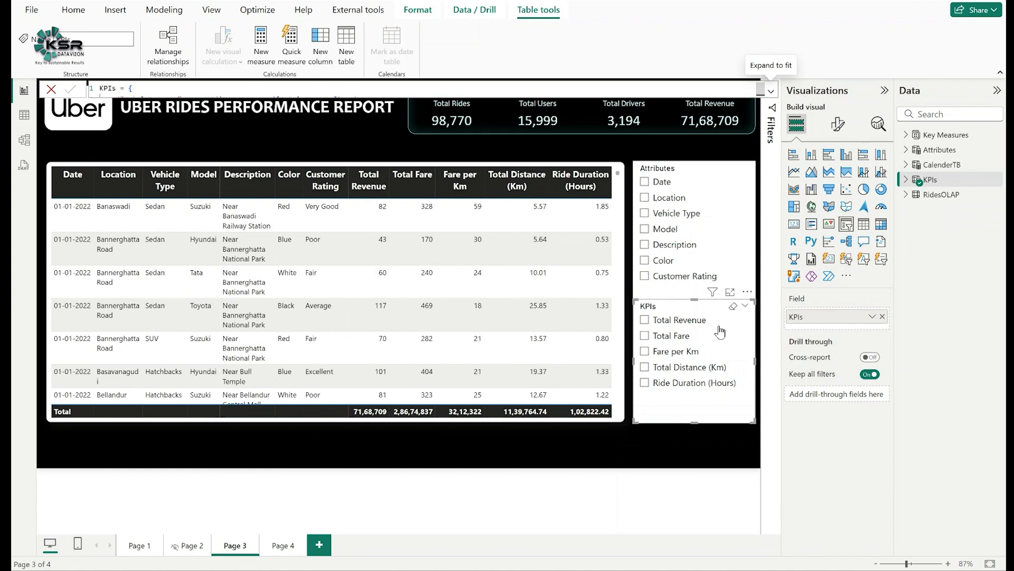
{"action": "left_click_drag", "start_coordinate": [698, 305], "coordinate": [706, 310]}
{"action": "left_click_drag", "start_coordinate": [696, 418], "coordinate": [702, 421]}
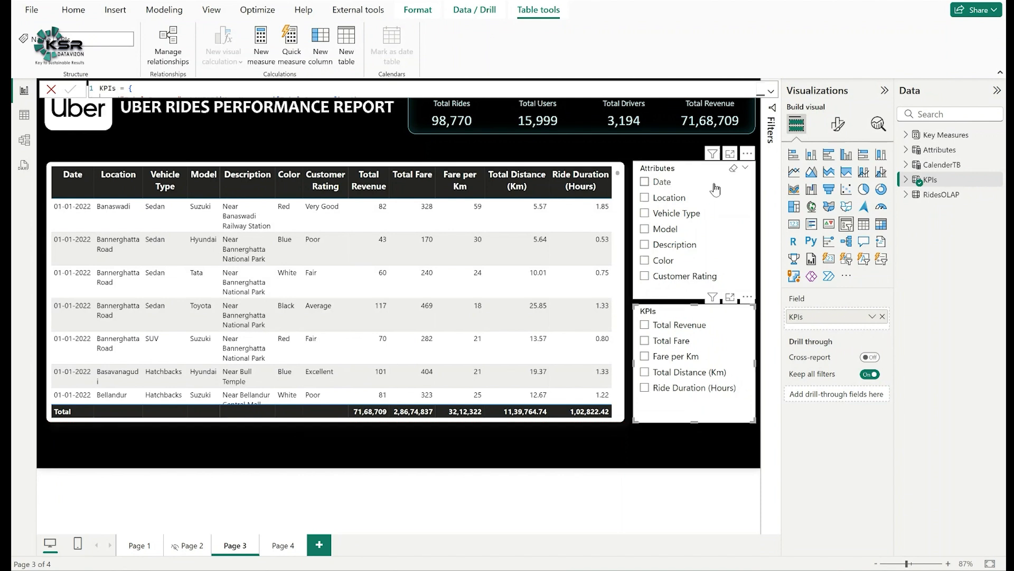
- Make the header text of the Attributes slicer bold
{"action": "left_click", "coordinate": [702, 171]}
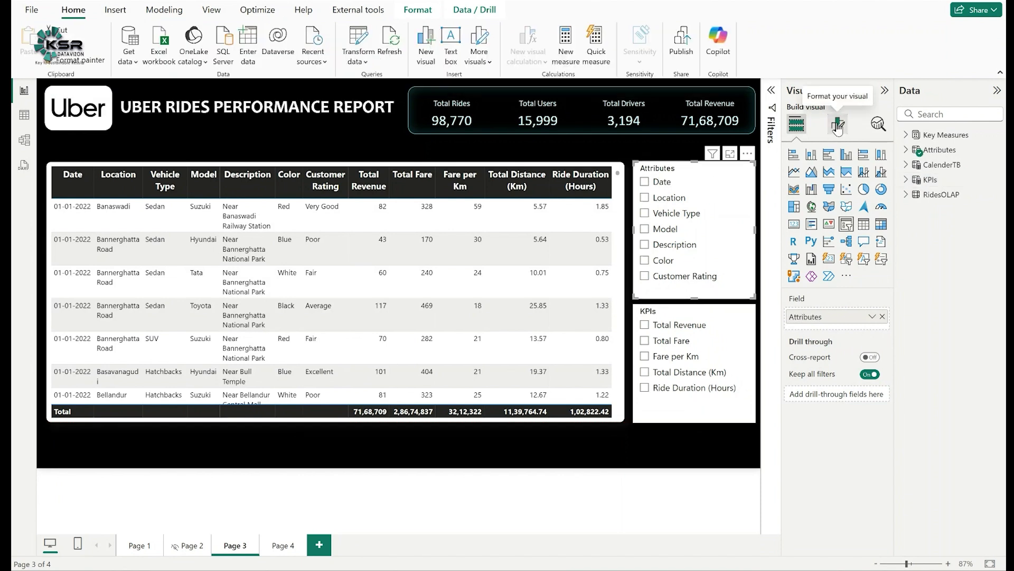
{"action": "left_click", "coordinate": [838, 127]}
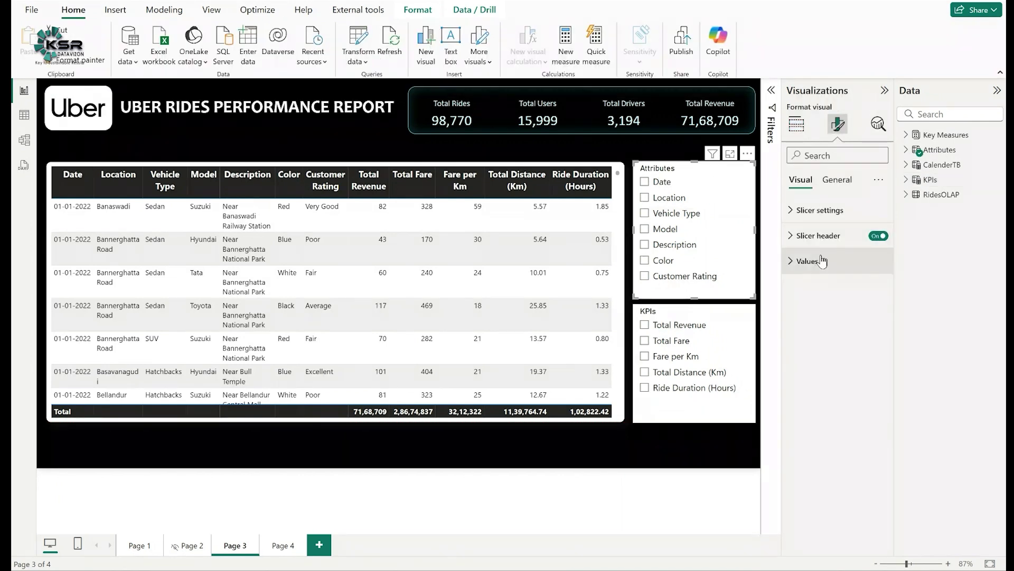
{"action": "left_click", "coordinate": [821, 236]}
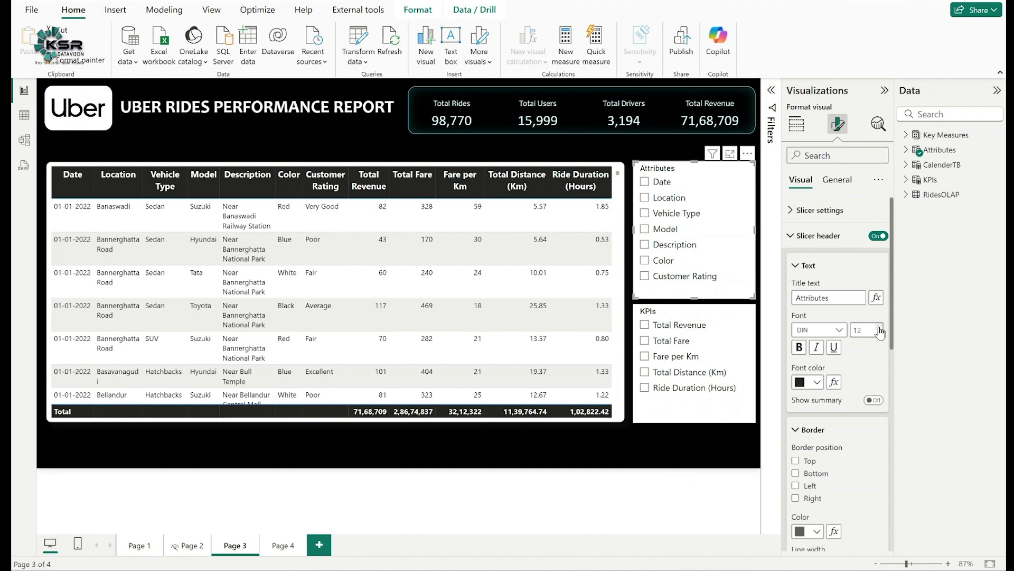
{"action": "left_click", "coordinate": [799, 347]}
{"action": "left_click", "coordinate": [819, 236]}
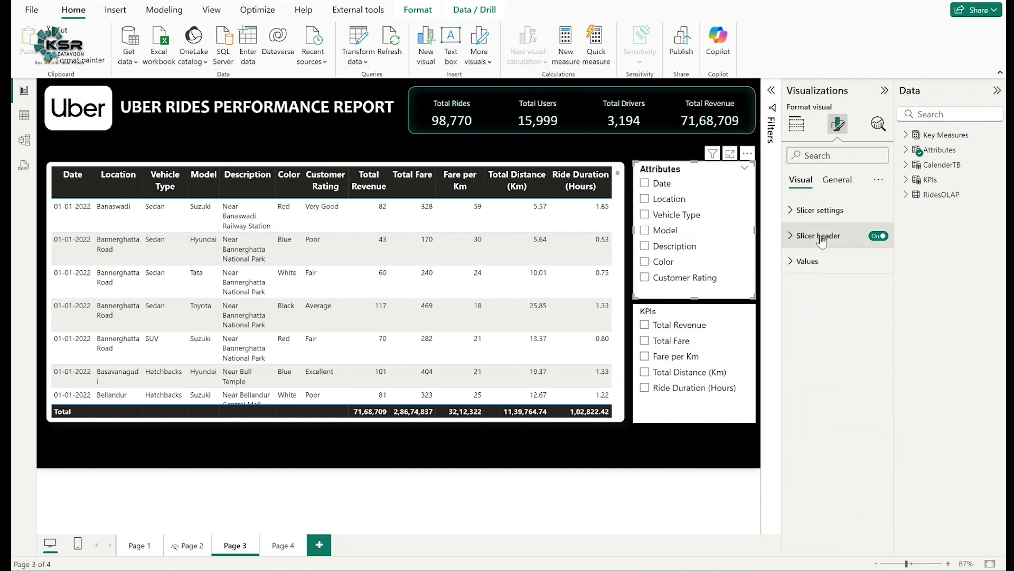
- Change the font color of the Attributes slicer's values to a lighter dark gray
{"action": "left_click", "coordinate": [813, 263]}
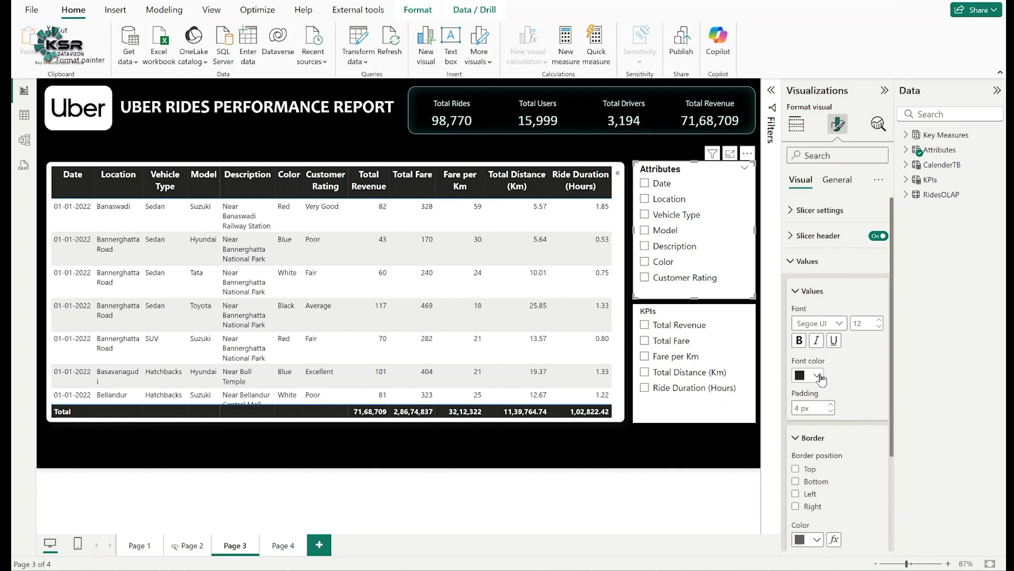
{"action": "left_click", "coordinate": [818, 375]}
{"action": "left_click", "coordinate": [829, 284]}
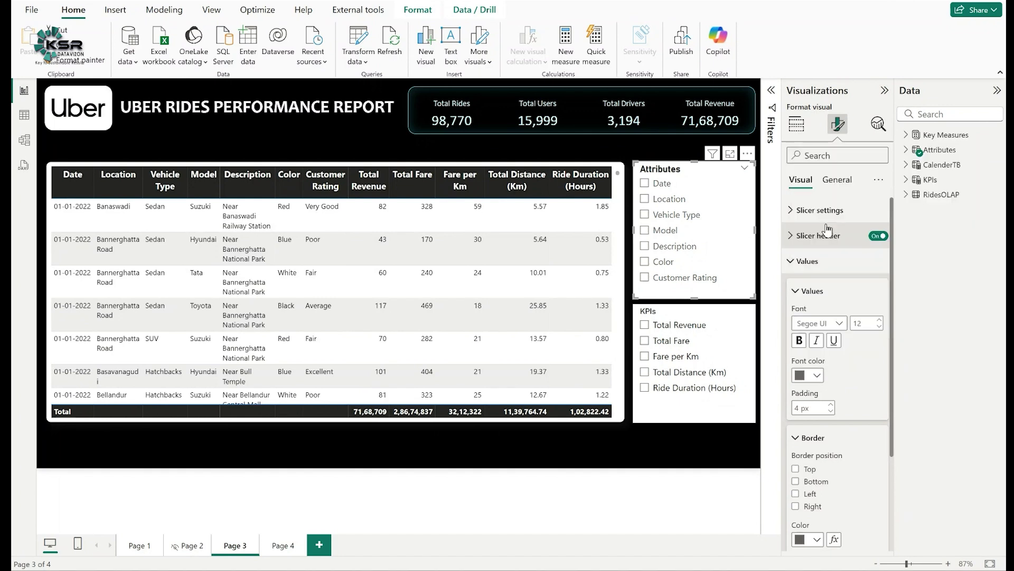
{"action": "left_click", "coordinate": [815, 268]}
- Add a black visual border to the Attributes slicer with 10 px rounded corners and a 2 px width
{"action": "left_click", "coordinate": [836, 181]}
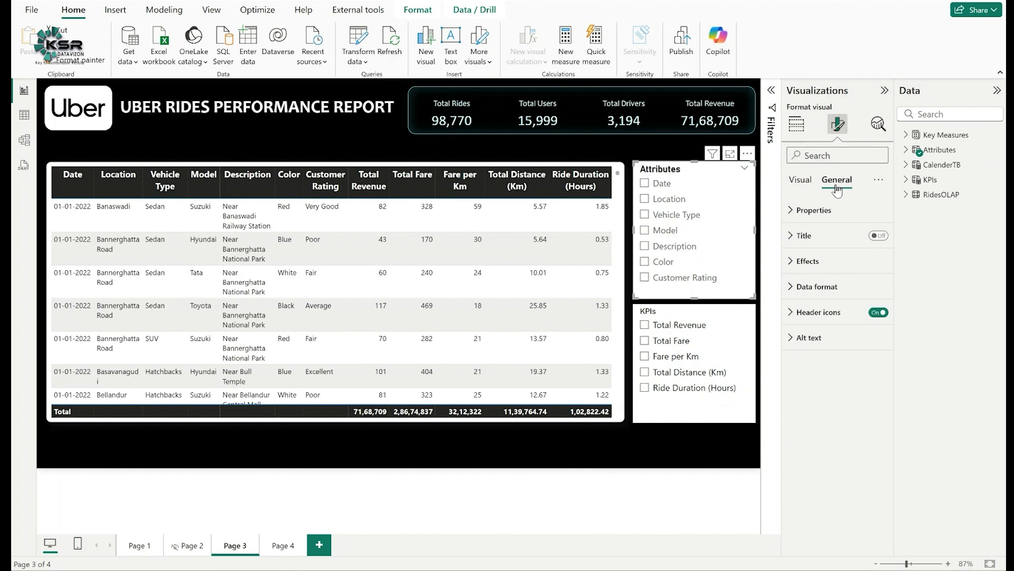
{"action": "left_click", "coordinate": [828, 264]}
{"action": "scroll", "coordinate": [839, 320], "scroll_direction": "down", "scroll_amount": 1}
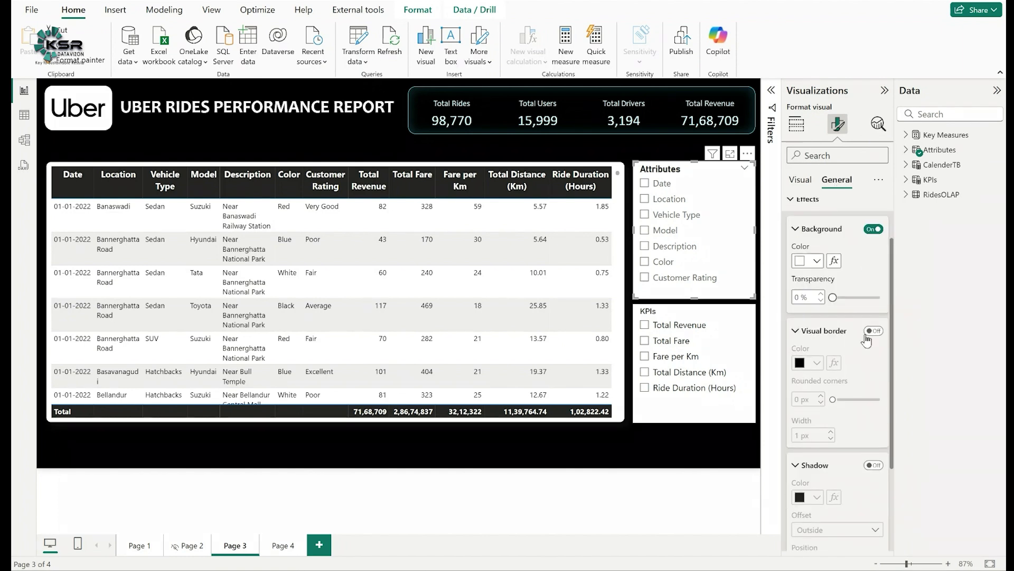
{"action": "left_click", "coordinate": [877, 333]}
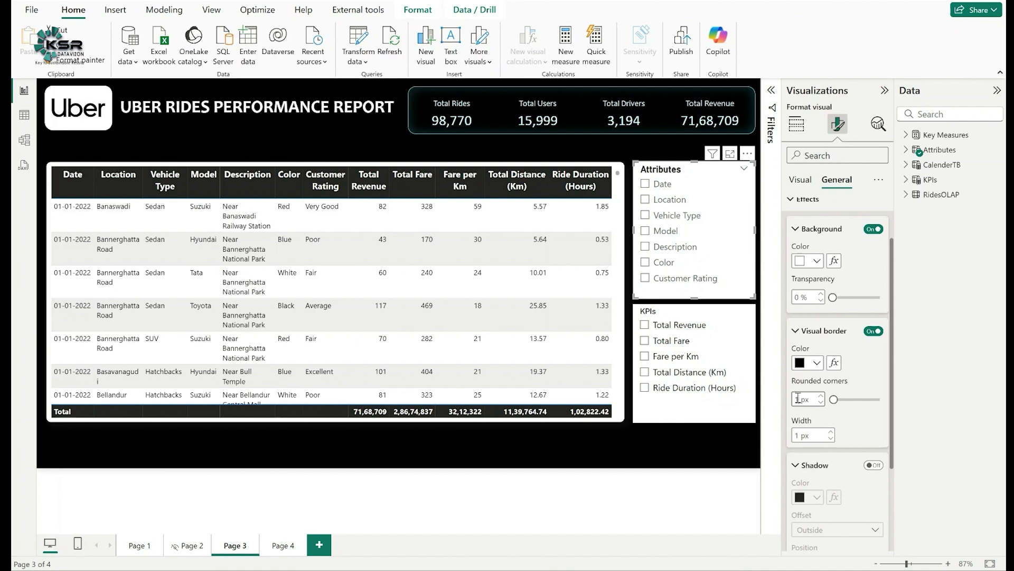
{"action": "key", "text": "Return"}
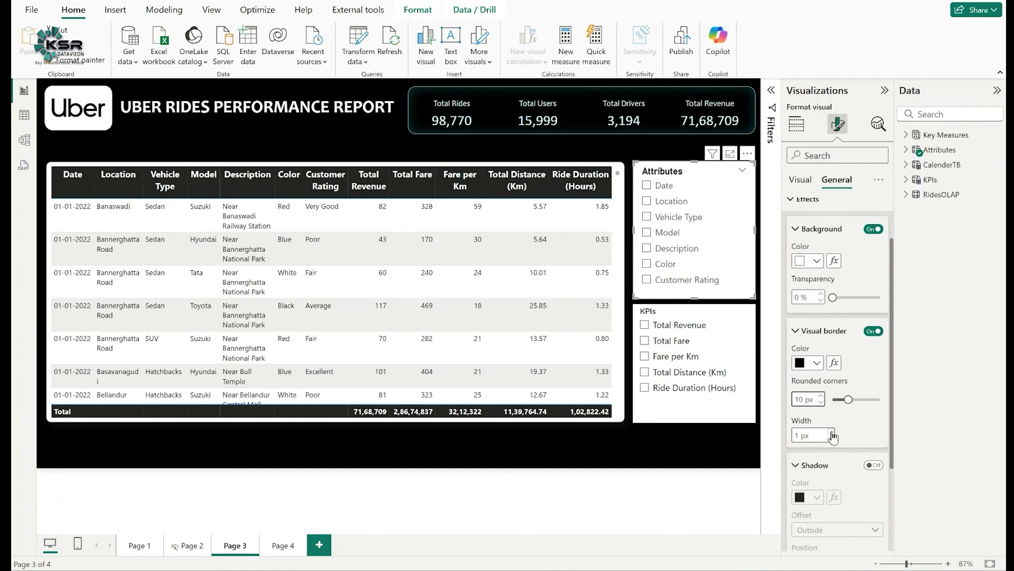
{"action": "left_click", "coordinate": [833, 433]}
- Turn on a white outside shadow, positioned bottom right, for the Attributes slicer
{"action": "scroll", "coordinate": [861, 430], "scroll_direction": "down", "scroll_amount": 3}
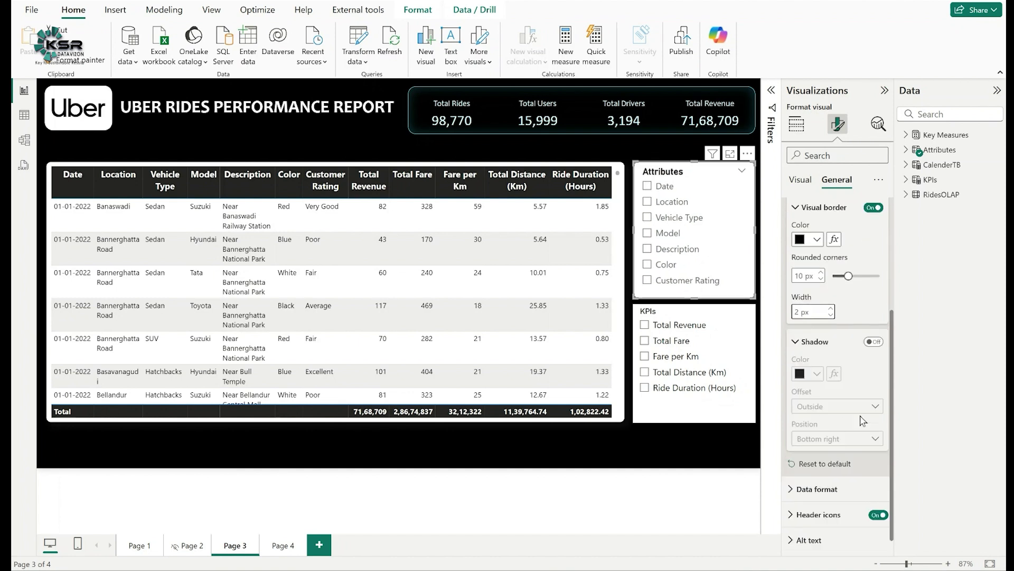
{"action": "left_click", "coordinate": [873, 341]}
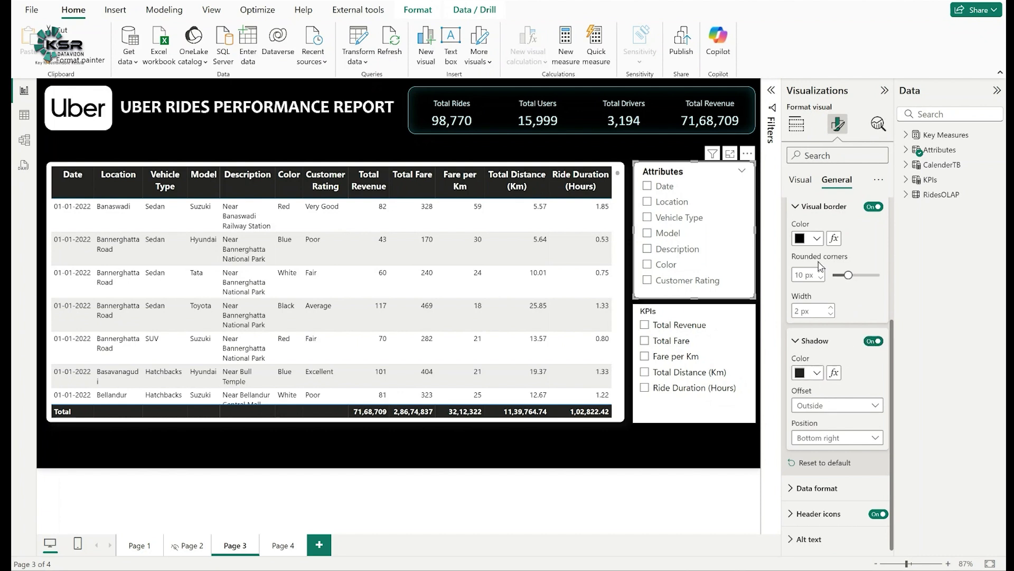
{"action": "left_click", "coordinate": [807, 372]}
{"action": "left_click", "coordinate": [857, 323]}
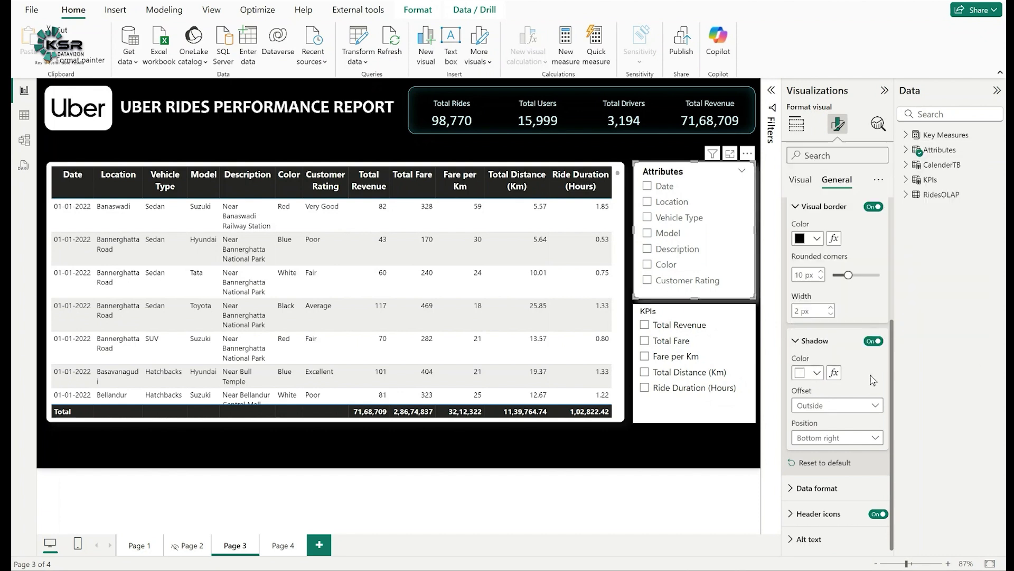
{"action": "scroll", "coordinate": [836, 317], "scroll_direction": "up", "scroll_amount": 5}
{"action": "left_click", "coordinate": [808, 261]}
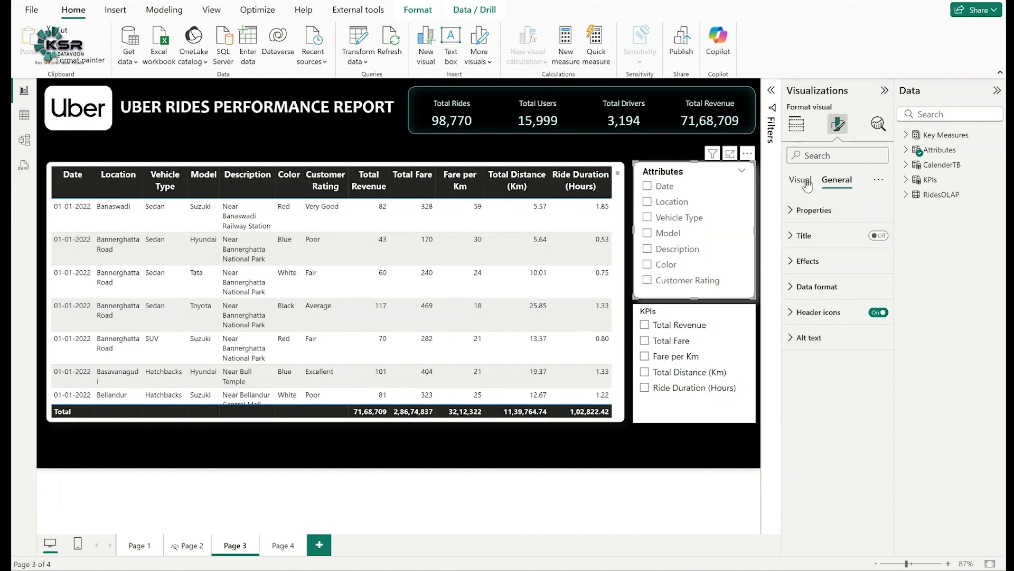
{"action": "left_click", "coordinate": [735, 449]}
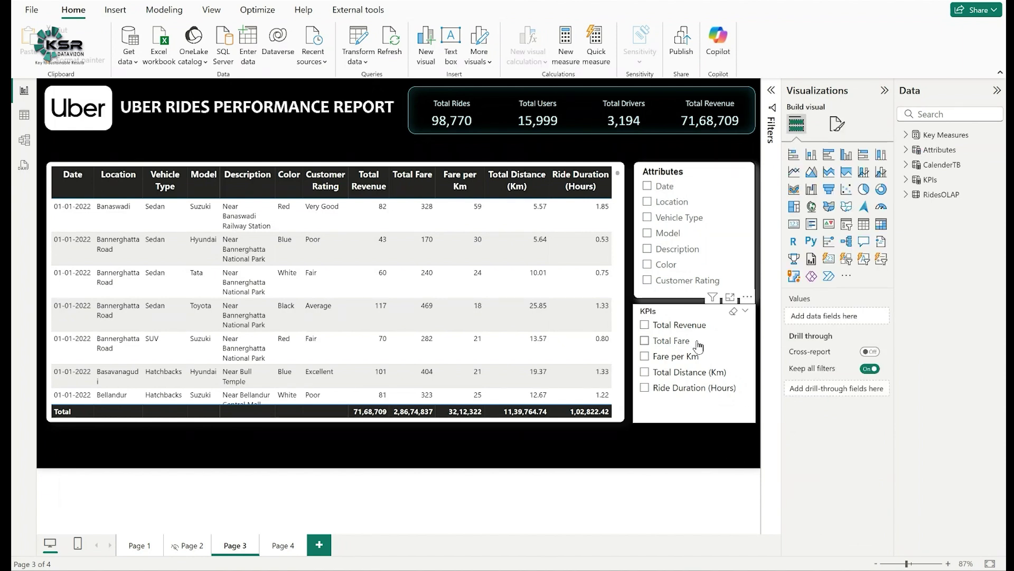
- Copy the Attributes slicer's formatting onto the KPIs slicer with Format painter
{"action": "left_click", "coordinate": [669, 175]}
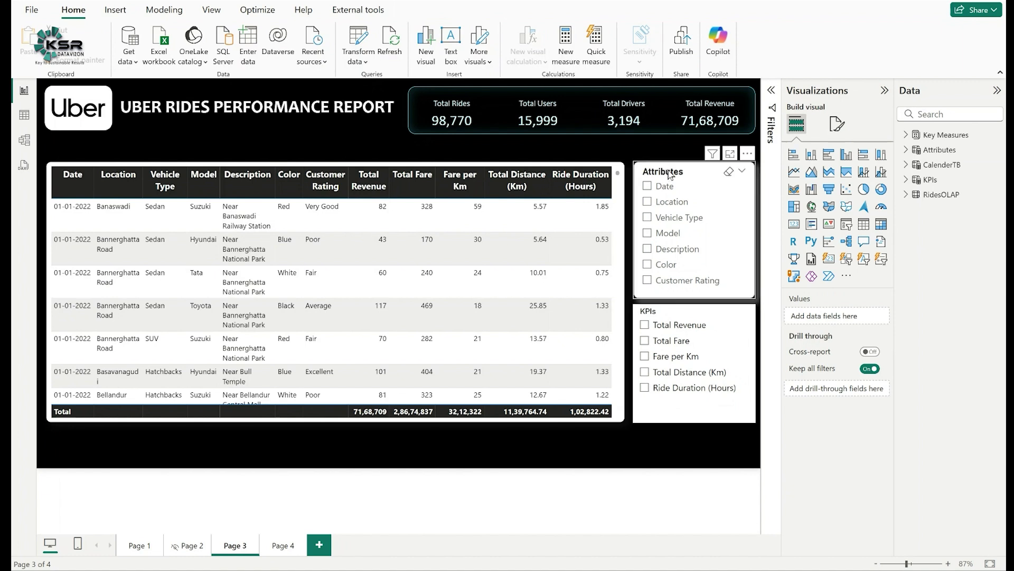
{"action": "left_click", "coordinate": [668, 174]}
{"action": "left_click", "coordinate": [79, 60]}
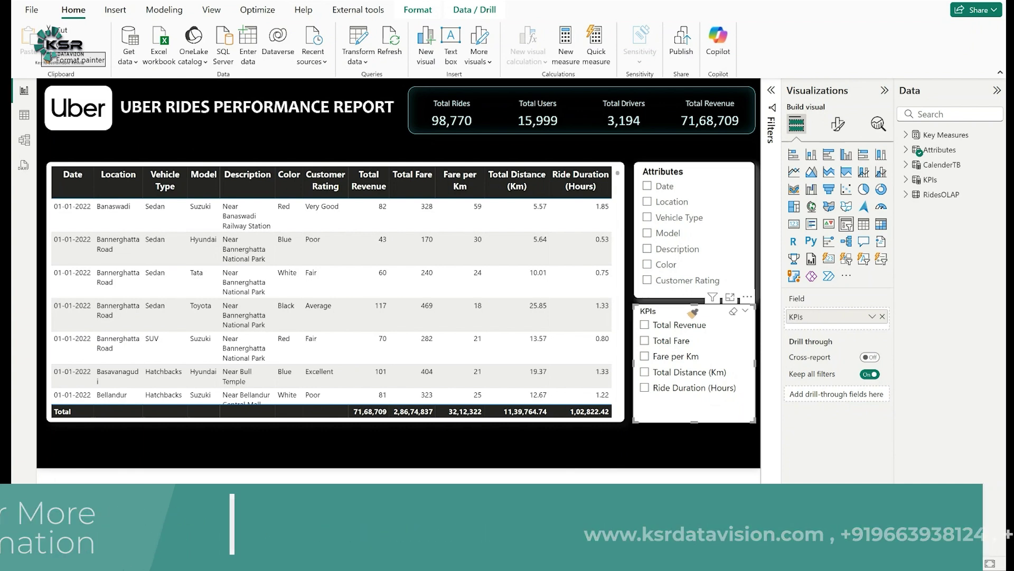
{"action": "left_click", "coordinate": [690, 316]}
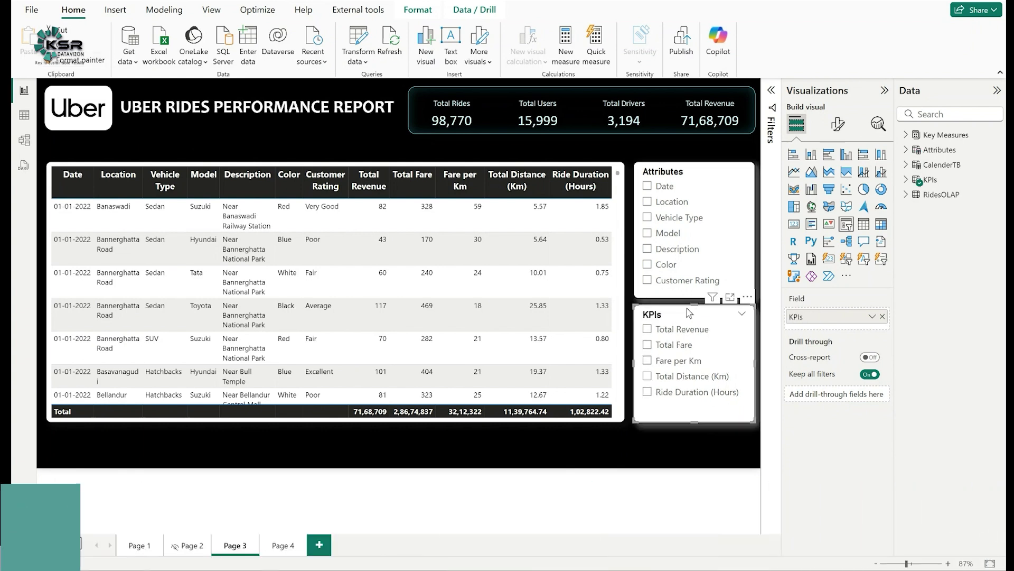
{"action": "left_click", "coordinate": [741, 449]}
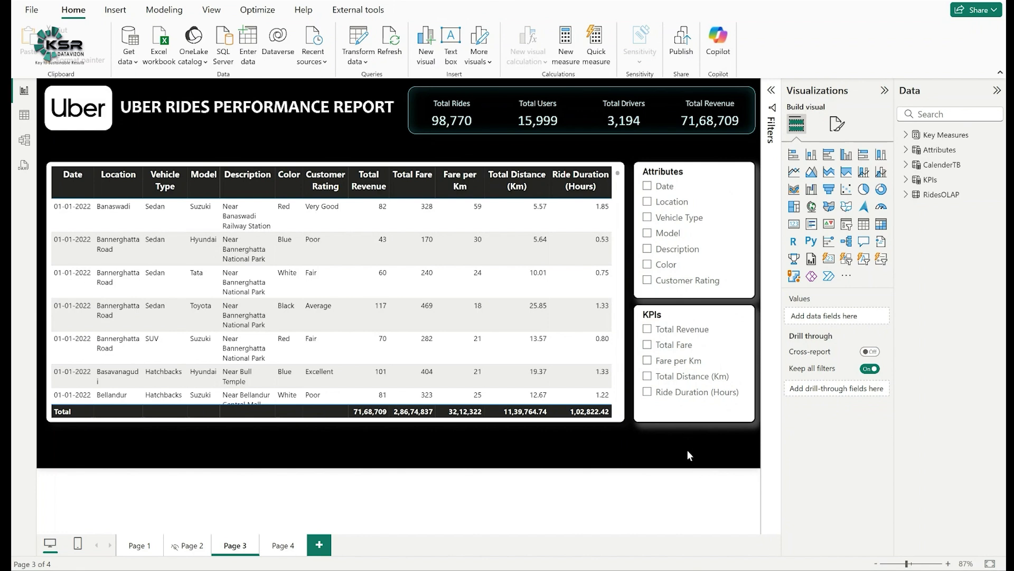
- Test the Attributes slicer against the table by selecting Date, Location and Description, and clear the selections
{"action": "left_click", "coordinate": [647, 187]}
{"action": "left_click", "coordinate": [647, 202]}
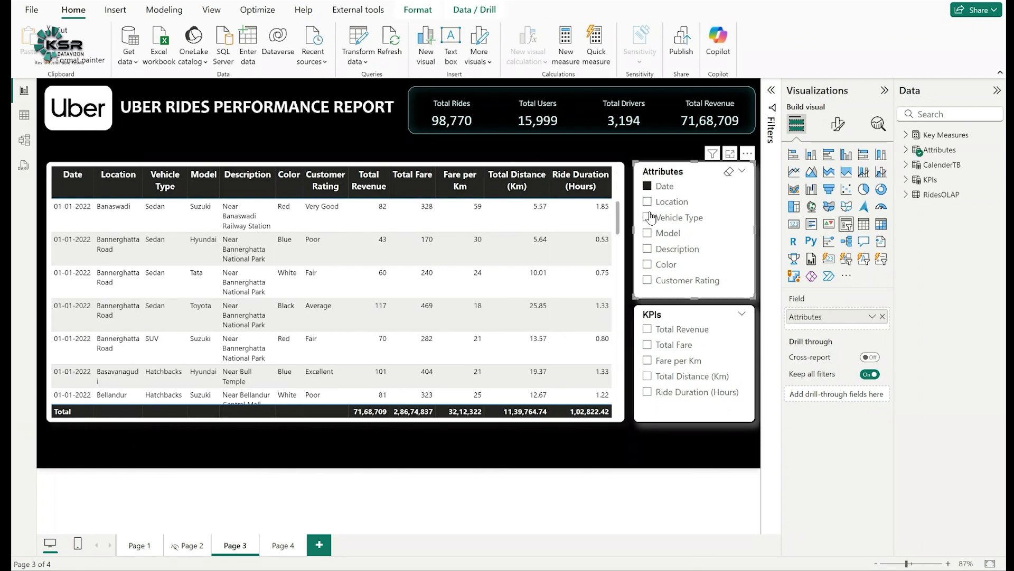
{"action": "left_click", "coordinate": [648, 251]}
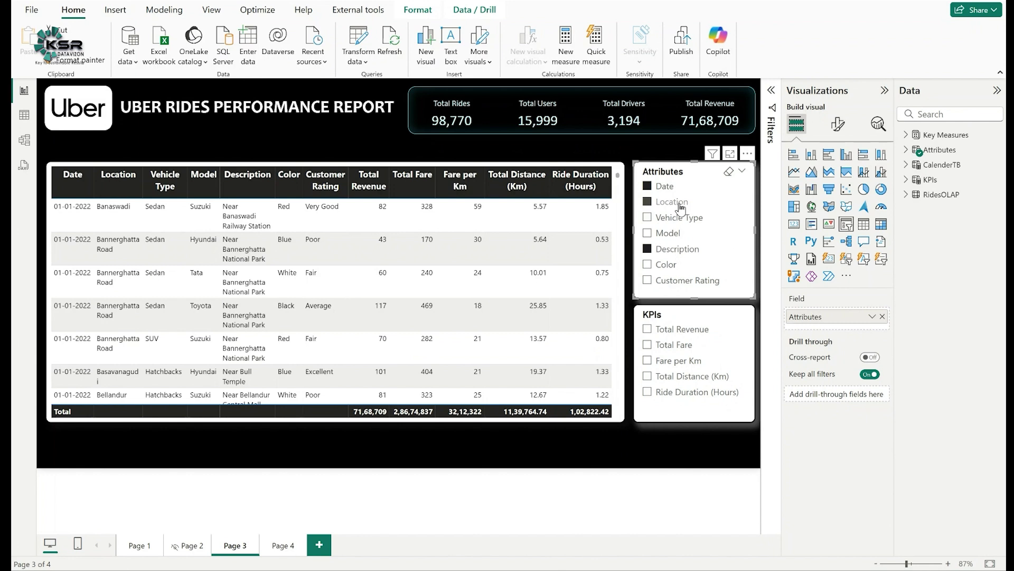
{"action": "left_click", "coordinate": [665, 190]}
{"action": "left_click", "coordinate": [664, 190]}
{"action": "left_click", "coordinate": [680, 436]}
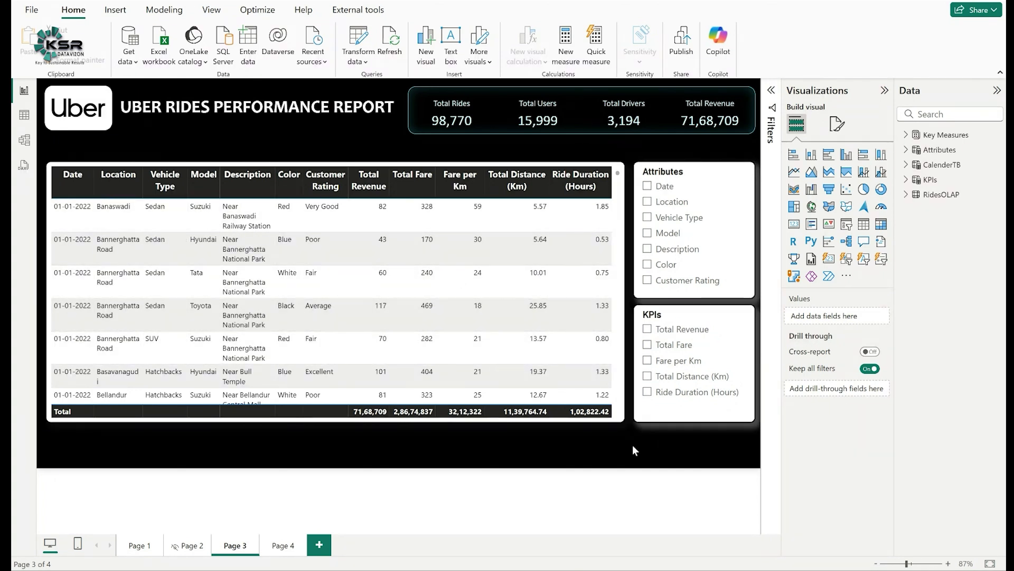
- Remove all the descriptive fields and measures from the report table's columns
{"action": "left_click", "coordinate": [619, 181]}
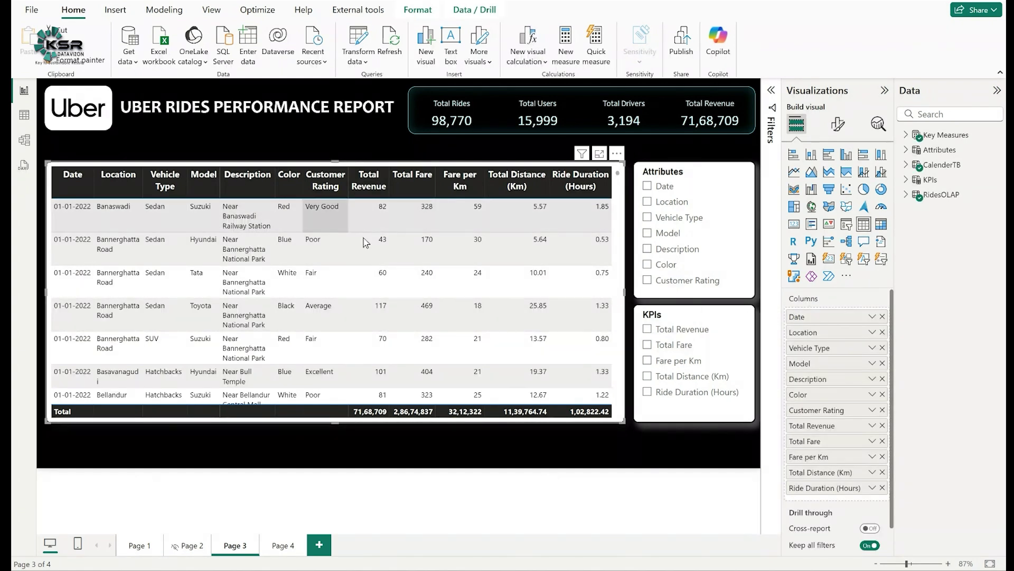
{"action": "left_click", "coordinate": [883, 333]}
{"action": "left_click", "coordinate": [883, 332]}
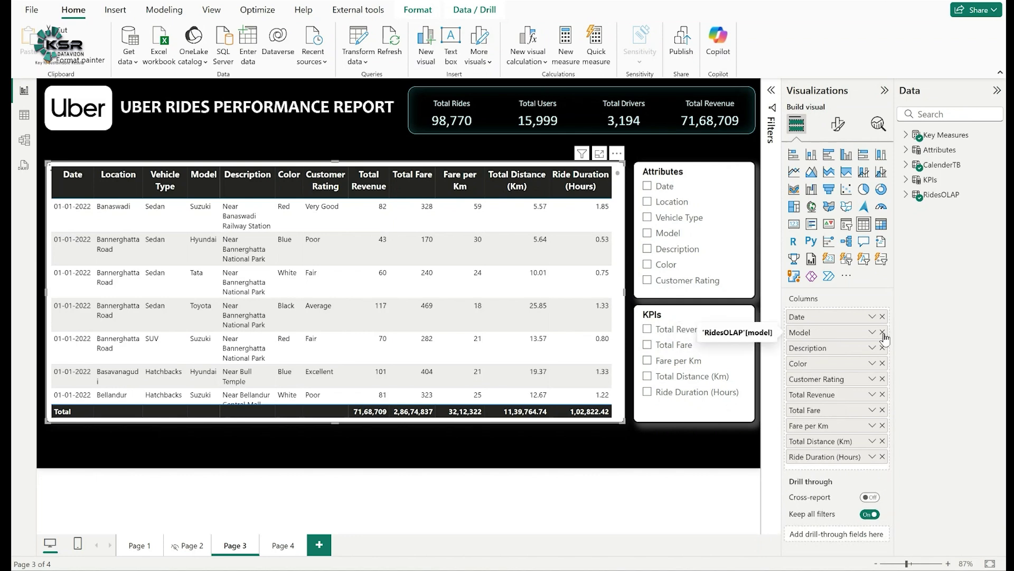
{"action": "left_click", "coordinate": [883, 332]}
{"action": "left_click", "coordinate": [883, 333]}
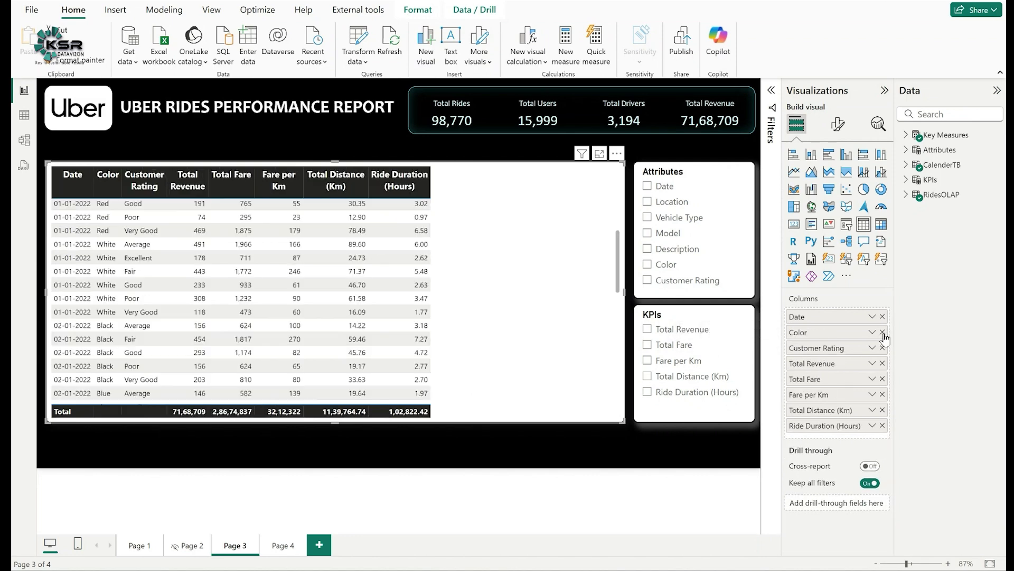
{"action": "left_click", "coordinate": [883, 332]}
{"action": "left_click", "coordinate": [883, 333]}
{"action": "left_click", "coordinate": [882, 332]}
{"action": "left_click", "coordinate": [883, 333]}
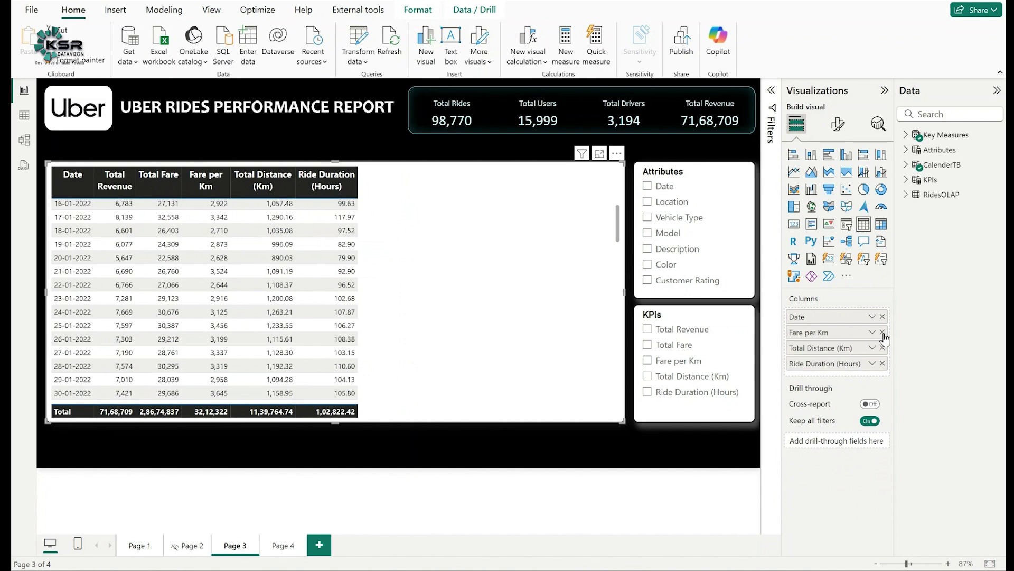
{"action": "left_click", "coordinate": [882, 332]}
{"action": "left_click", "coordinate": [883, 332]}
{"action": "left_click", "coordinate": [883, 332]}
{"action": "left_click", "coordinate": [882, 316]}
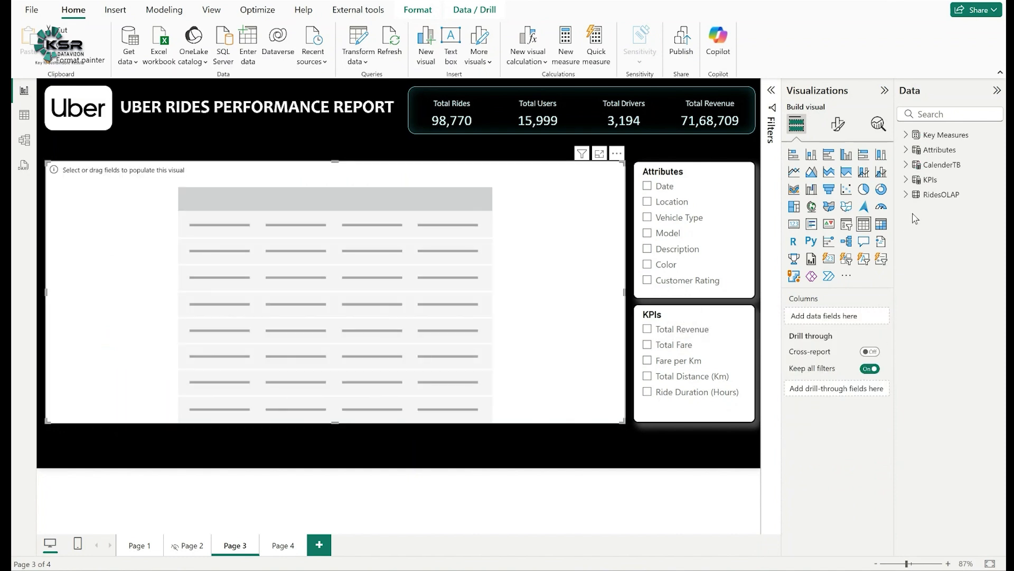
- Fill the empty report table with the Attributes parameter field followed by the KPIs parameter field
{"action": "left_click", "coordinate": [907, 151]}
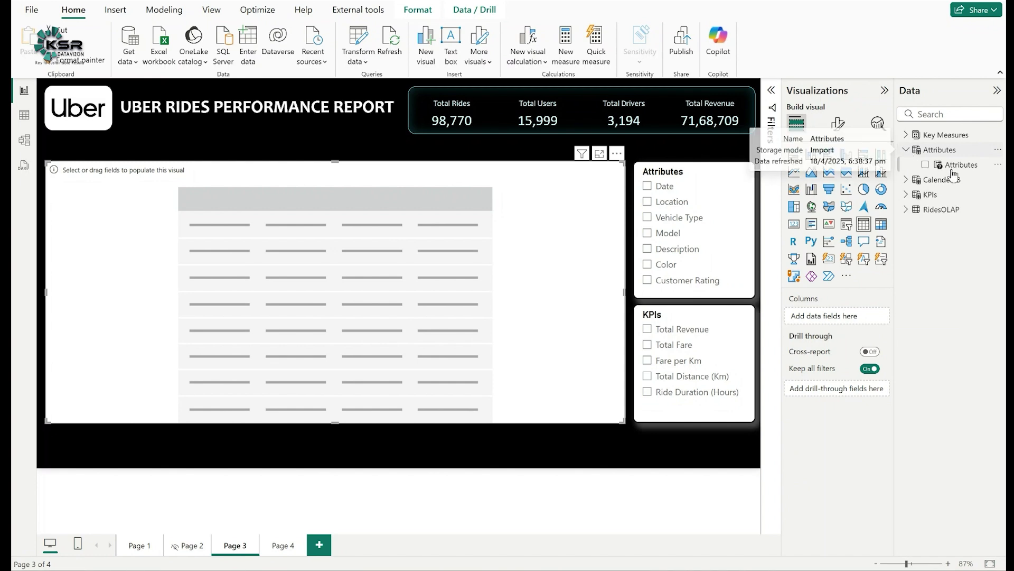
{"action": "left_click_drag", "start_coordinate": [959, 171], "coordinate": [840, 320]}
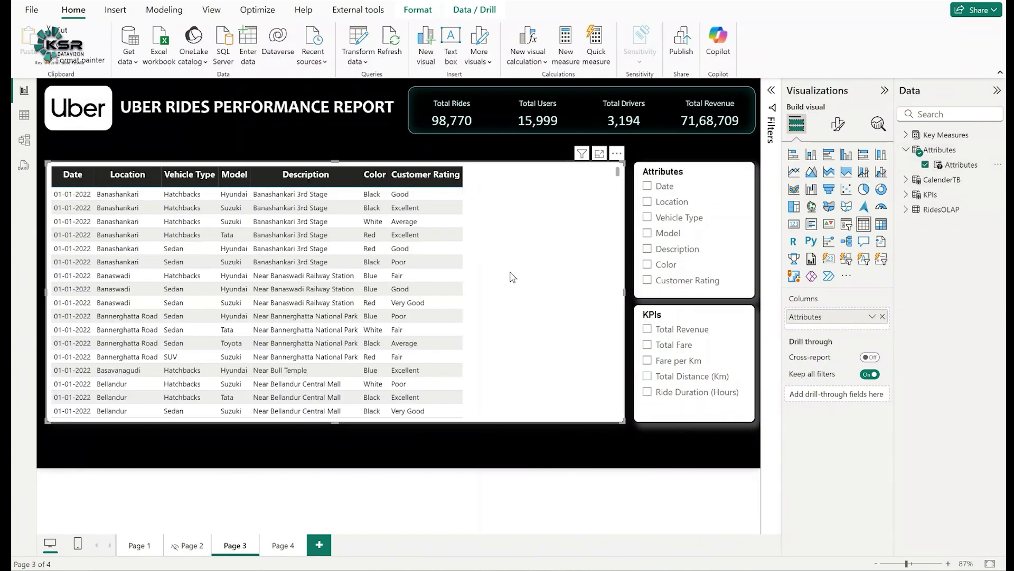
{"action": "left_click", "coordinate": [906, 194]}
{"action": "left_click_drag", "start_coordinate": [948, 209], "coordinate": [829, 324]}
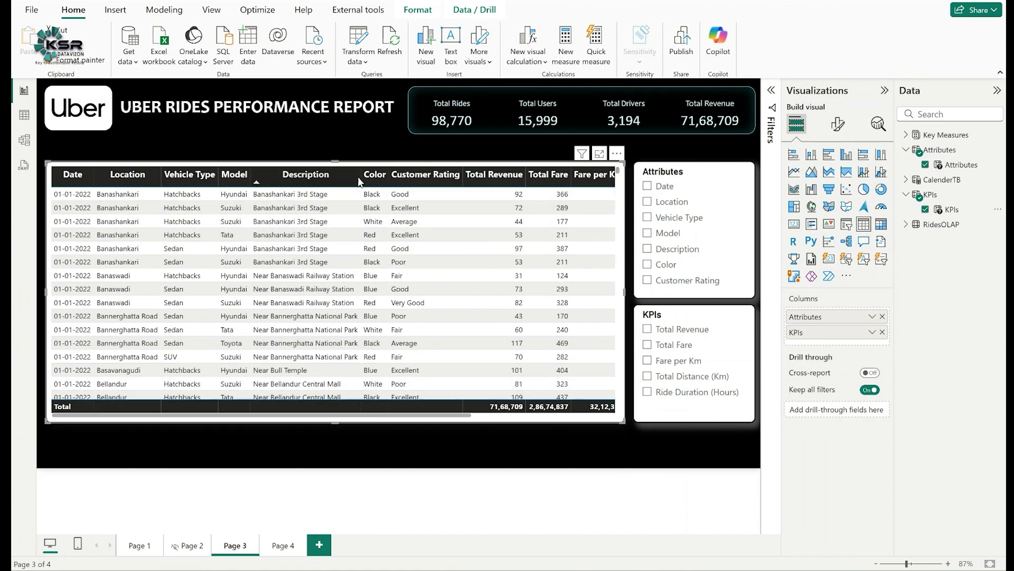
- Narrow the report table's Description, Location, Vehicle Type, Customer Rating, Total Revenue and Fare per Km columns so their headers wrap where needed
{"action": "left_click_drag", "start_coordinate": [361, 179], "coordinate": [313, 178]}
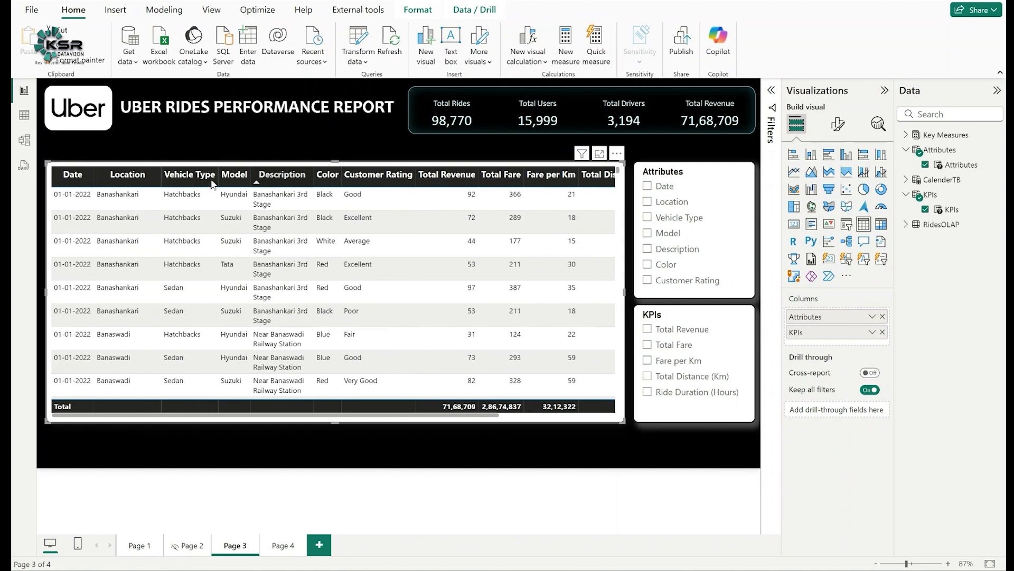
{"action": "left_click_drag", "start_coordinate": [217, 179], "coordinate": [140, 179]}
{"action": "left_click", "coordinate": [340, 182]}
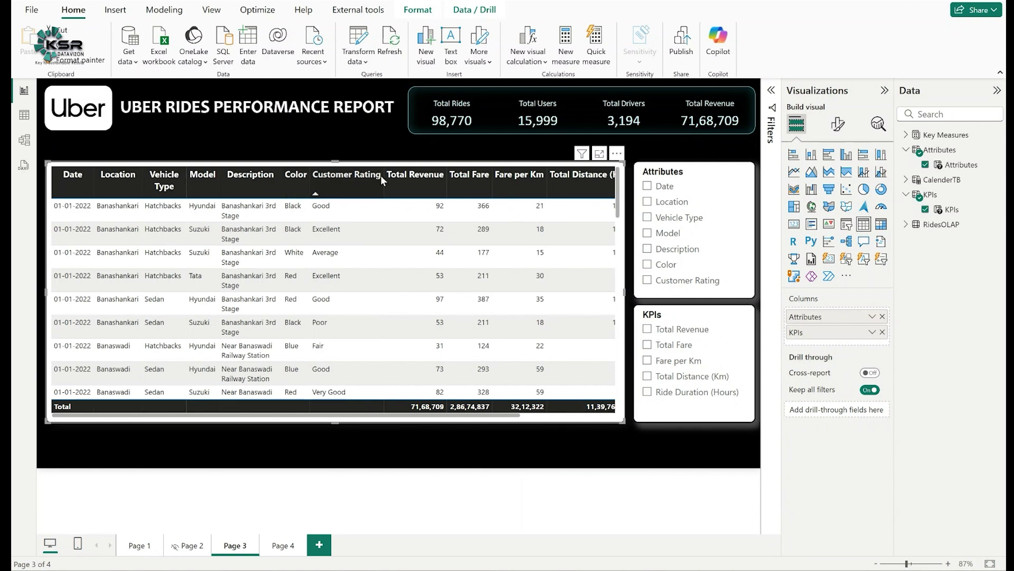
{"action": "left_click_drag", "start_coordinate": [384, 176], "coordinate": [350, 180]}
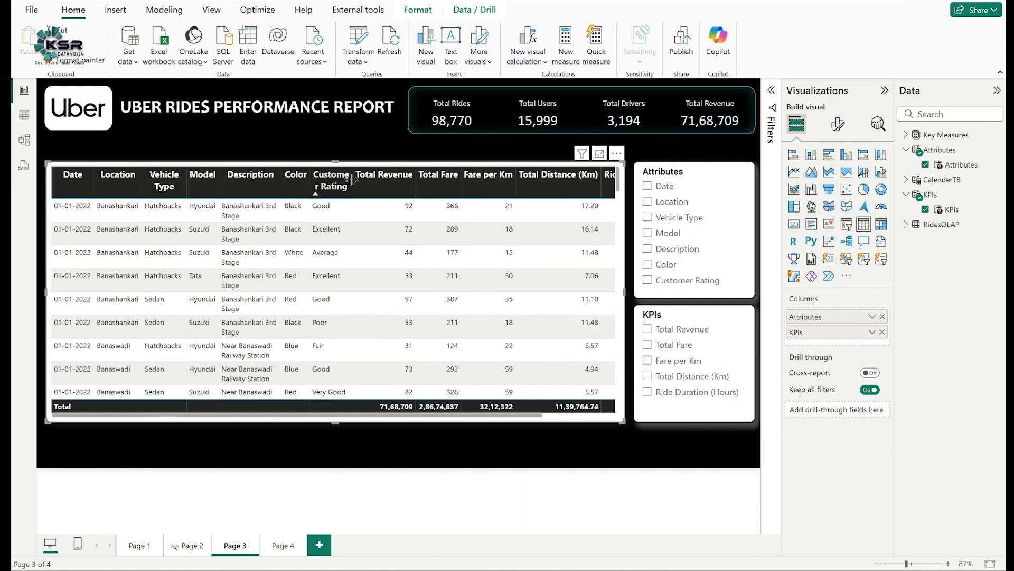
{"action": "left_click_drag", "start_coordinate": [416, 180], "coordinate": [488, 181]}
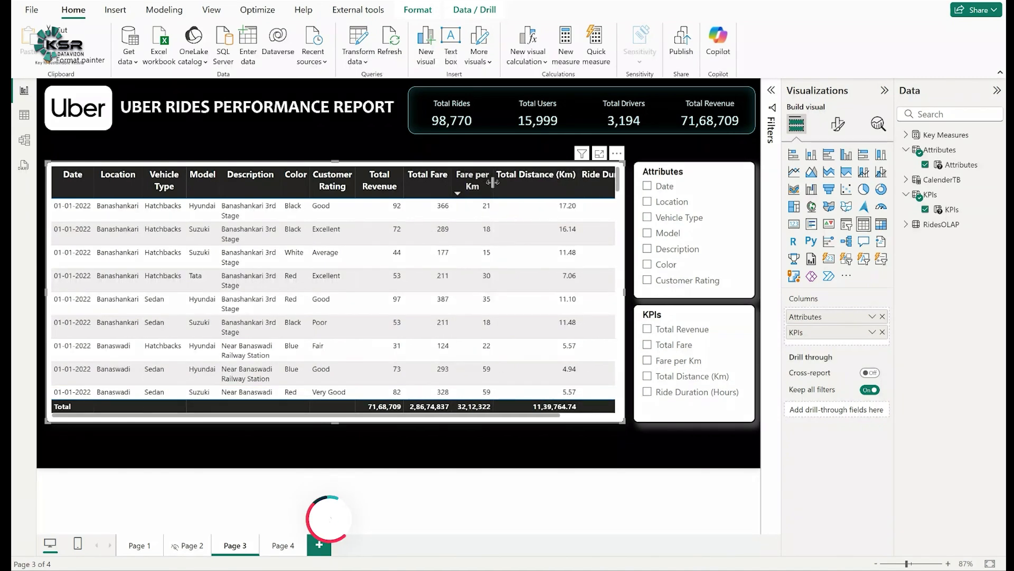
- Narrow the Total Distance (Km), Ride Duration (Hours) and Description columns and move the report table clear of the slicers
{"action": "left_click_drag", "start_coordinate": [576, 182], "coordinate": [550, 183]}
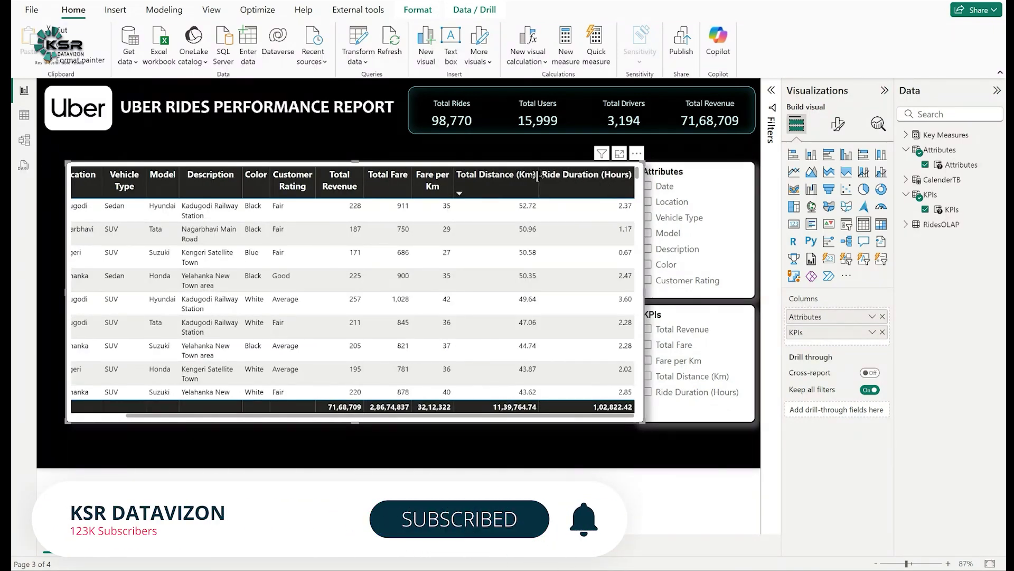
{"action": "left_click_drag", "start_coordinate": [539, 176], "coordinate": [515, 179]}
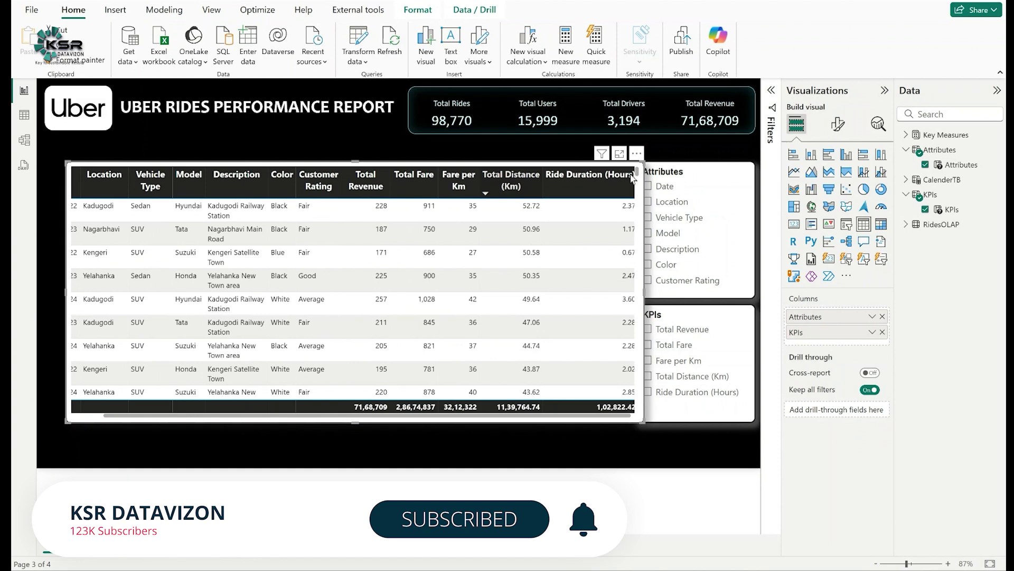
{"action": "left_click_drag", "start_coordinate": [630, 174], "coordinate": [600, 186]}
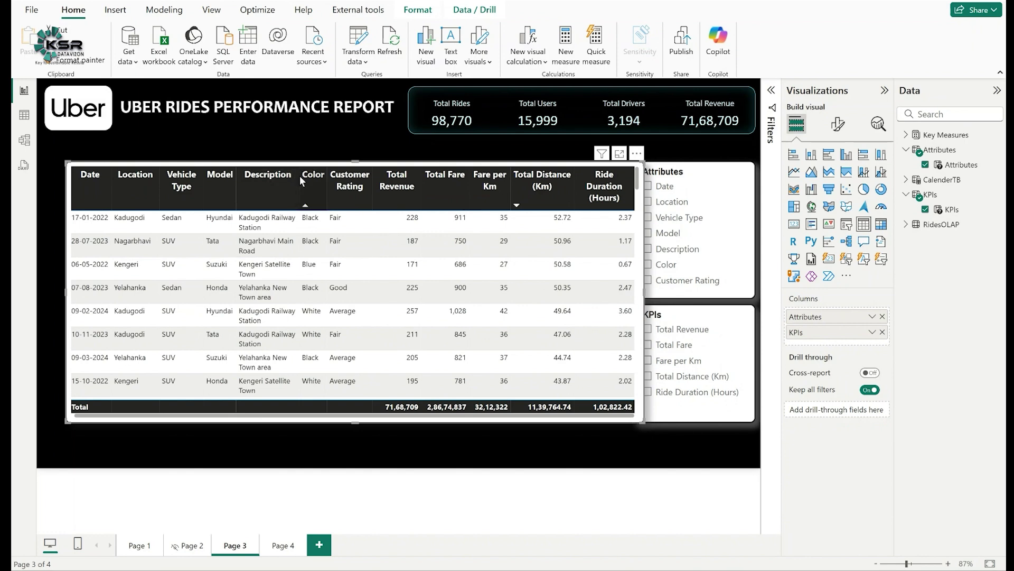
{"action": "left_click_drag", "start_coordinate": [295, 174], "coordinate": [294, 175]}
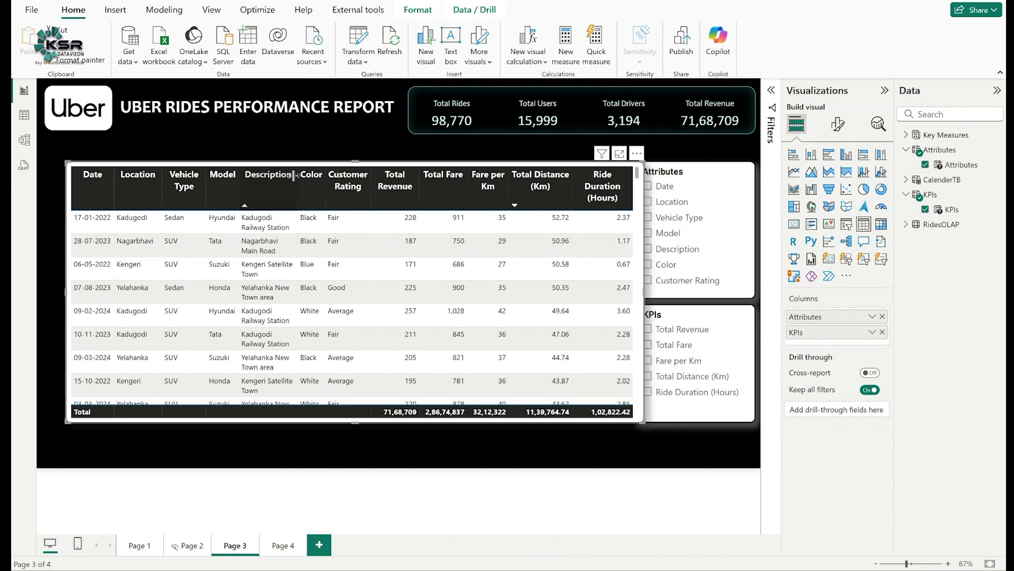
{"action": "left_click_drag", "start_coordinate": [641, 162], "coordinate": [621, 162]}
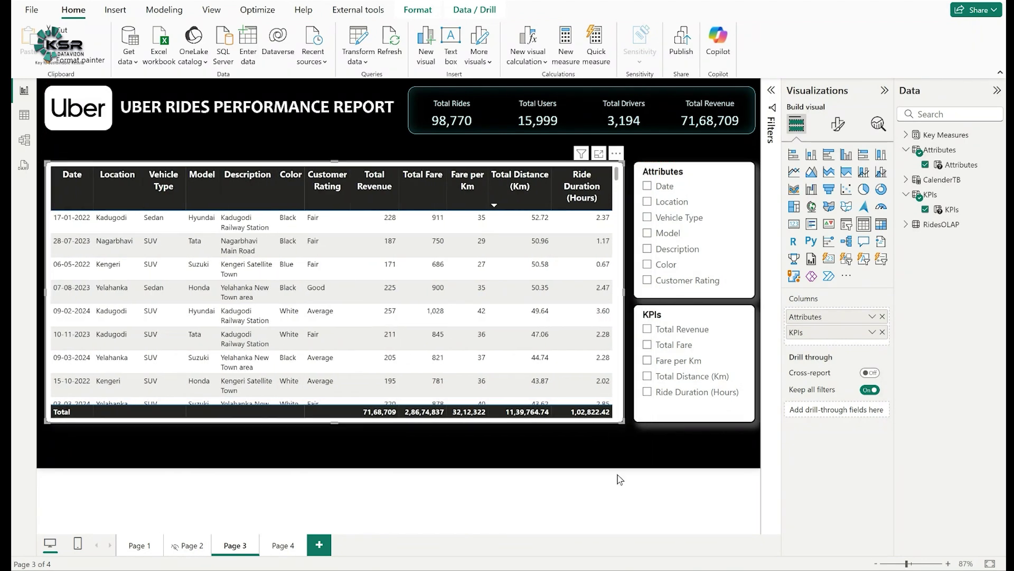
{"action": "left_click", "coordinate": [621, 441]}
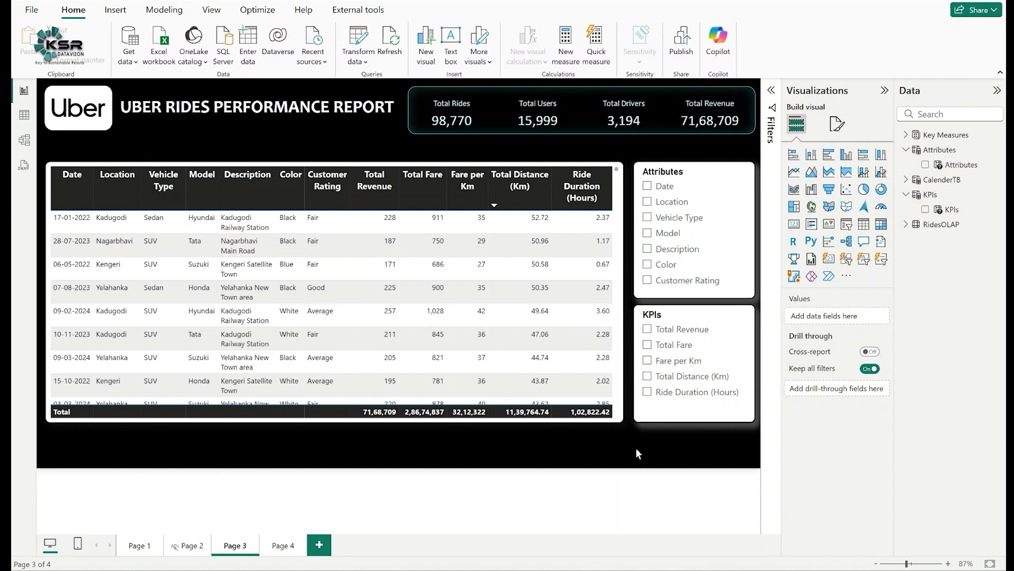
- Choose Date, Location, Description and Customer Rating in the Attributes slicer as the report table's descriptive columns
{"action": "left_click", "coordinate": [648, 187]}
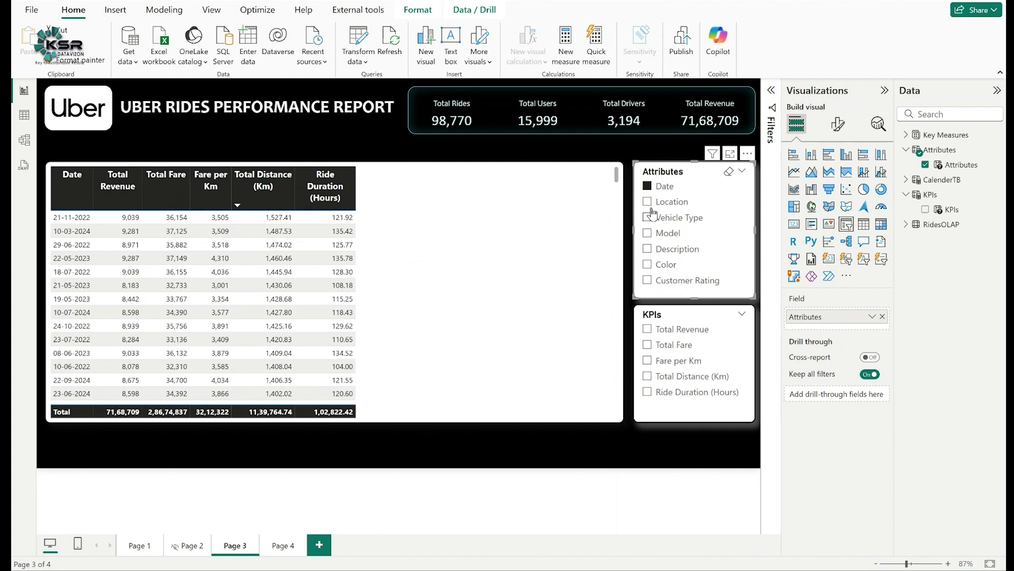
{"action": "left_click", "coordinate": [648, 202]}
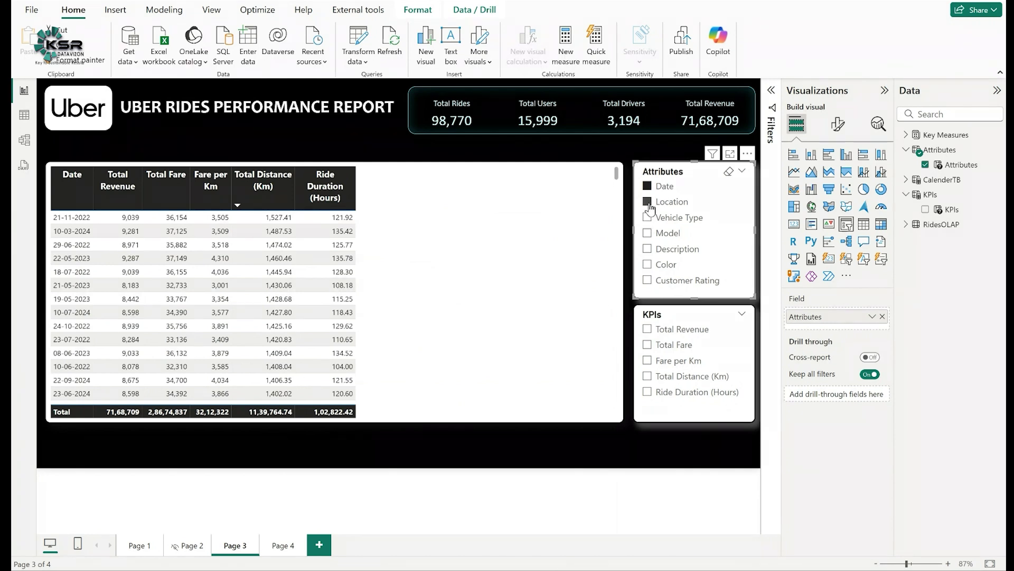
{"action": "left_click", "coordinate": [649, 249]}
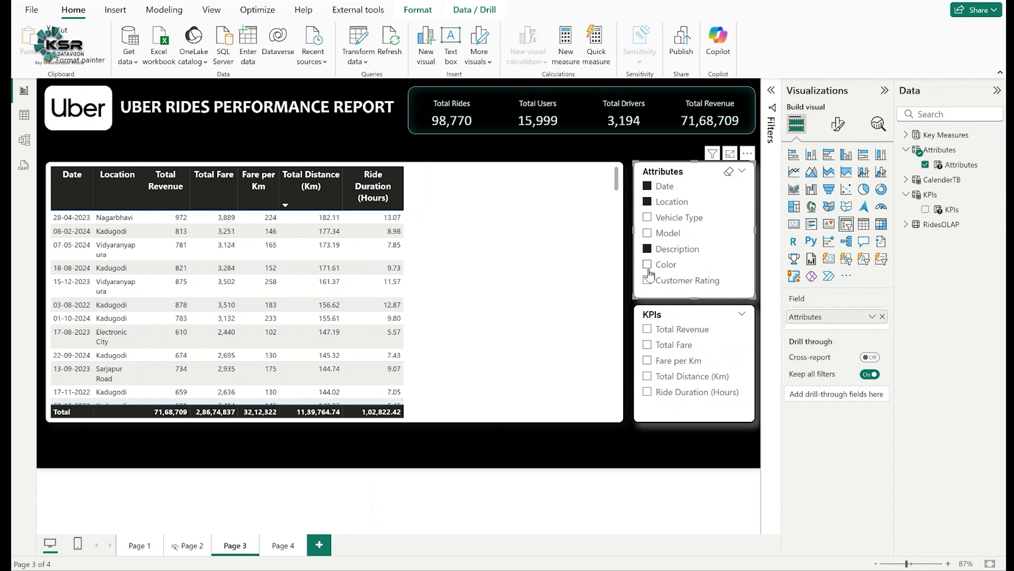
{"action": "left_click", "coordinate": [648, 280]}
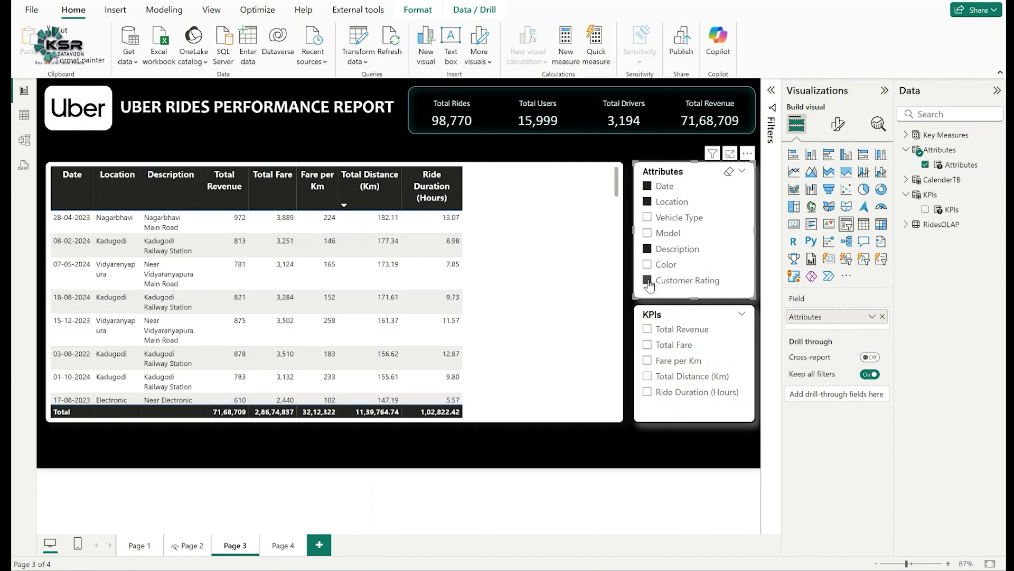
- Choose Total Revenue, Total Fare and Total Distance (Km) in the KPIs slicer as the report table's measures
{"action": "left_click", "coordinate": [648, 329]}
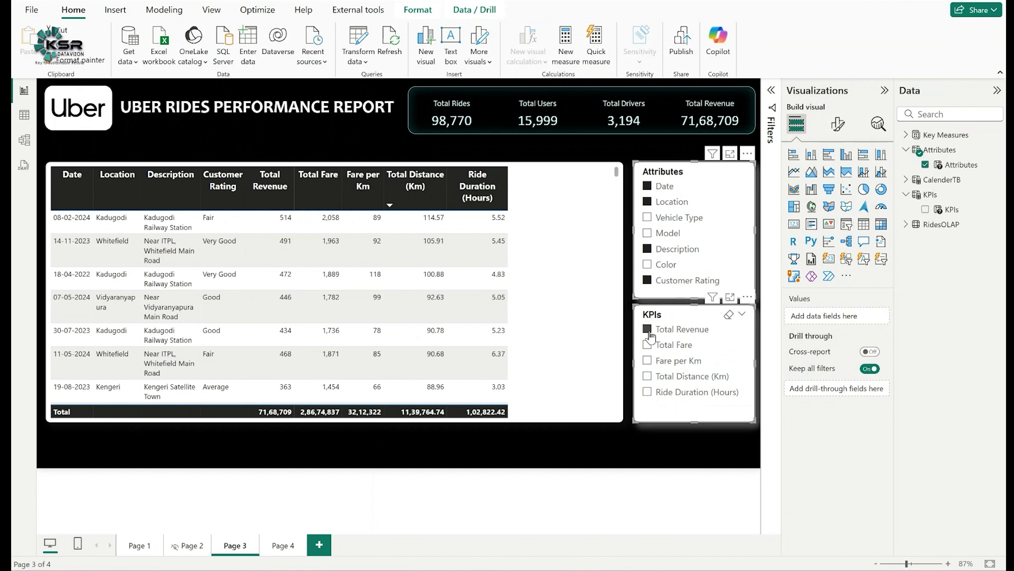
{"action": "left_click", "coordinate": [648, 348]}
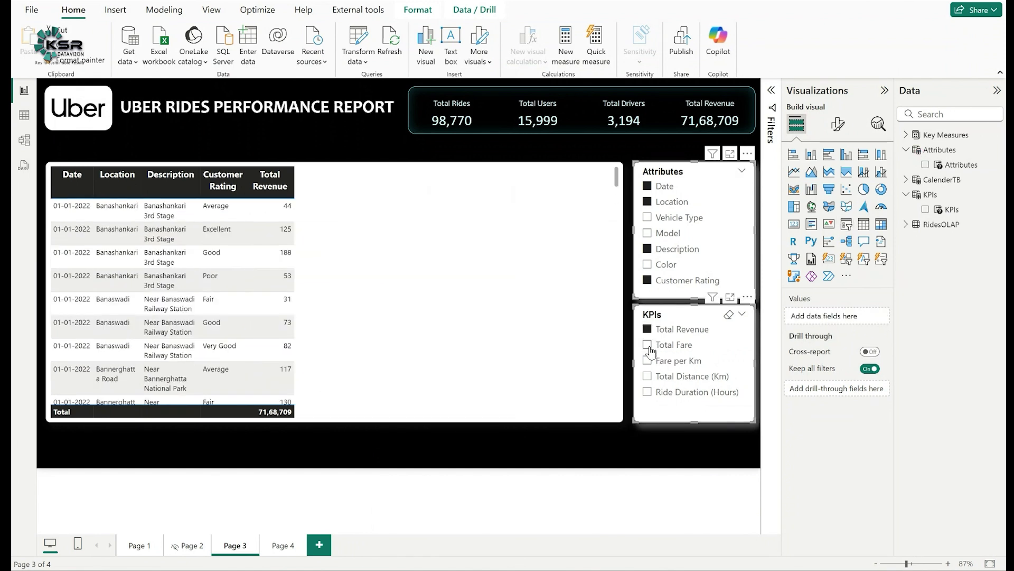
{"action": "left_click", "coordinate": [649, 377]}
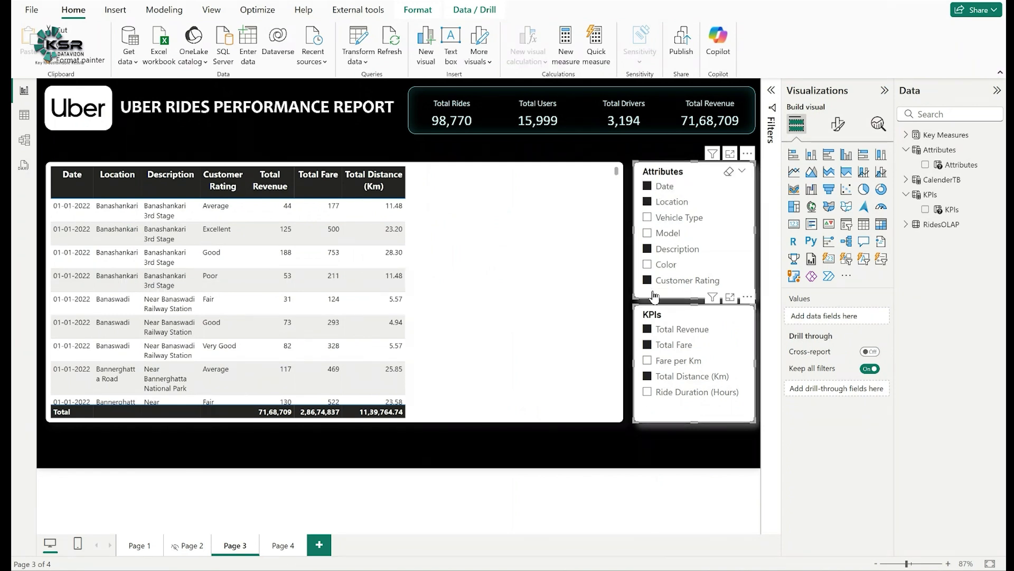
{"action": "left_click", "coordinate": [666, 439]}
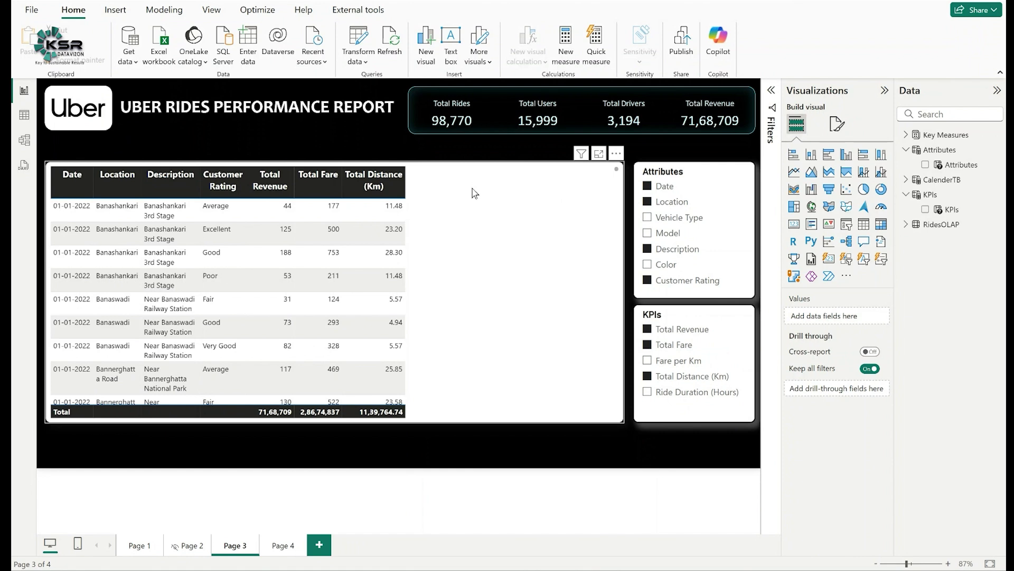
- Export the report table's data as a CSV file named data-uber in New Folder on drive D, accepting possible data sampling
{"action": "left_click", "coordinate": [617, 154]}
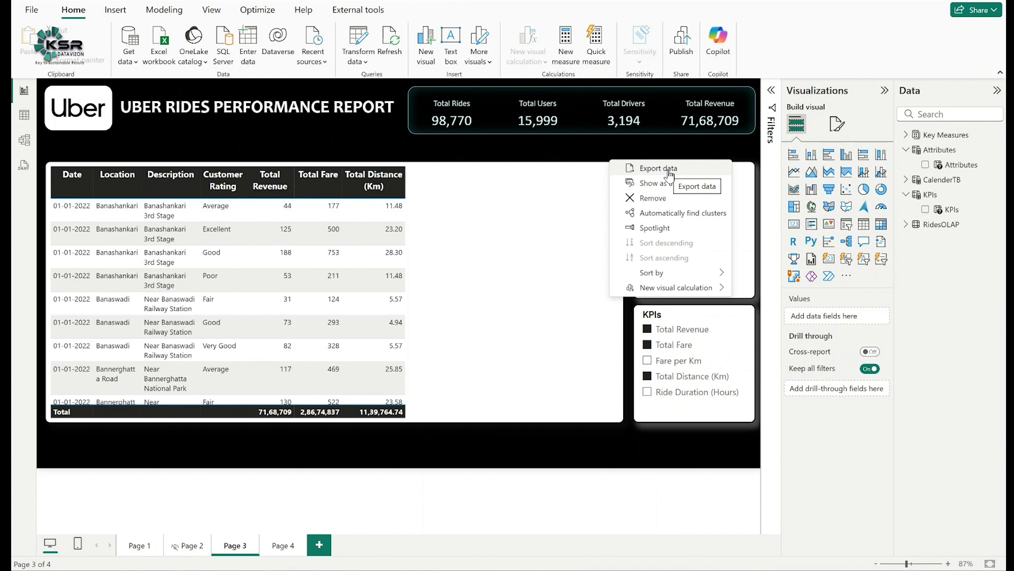
{"action": "left_click", "coordinate": [668, 169]}
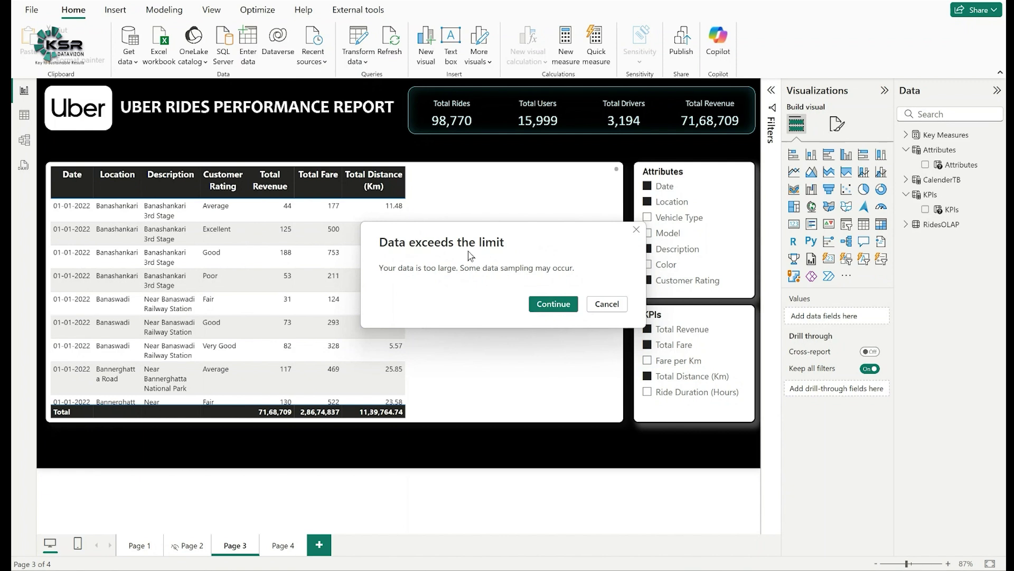
{"action": "left_click_drag", "start_coordinate": [483, 233], "coordinate": [480, 221]}
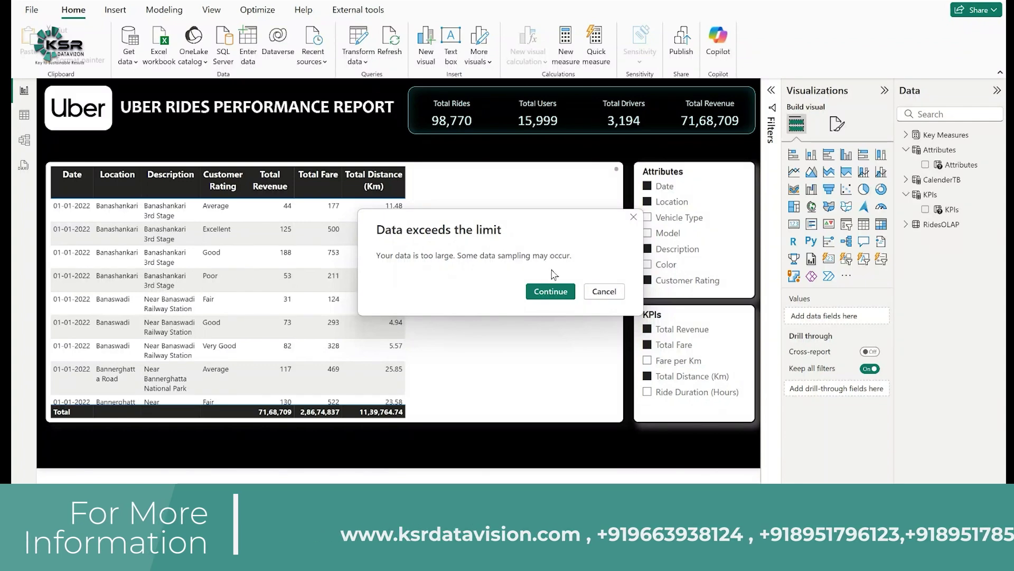
{"action": "left_click", "coordinate": [551, 291]}
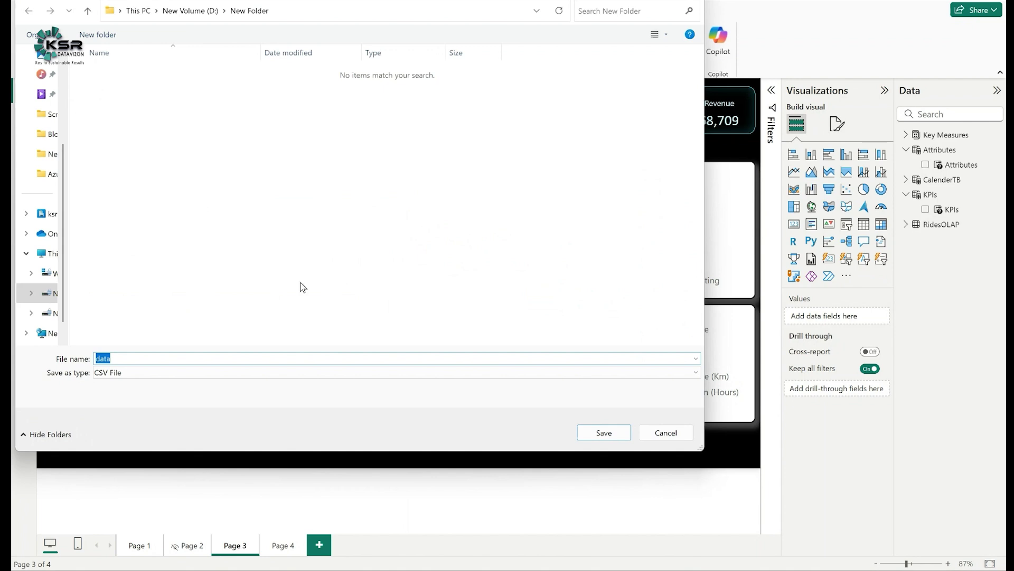
{"action": "left_click", "coordinate": [128, 357]}
{"action": "type", "text": "-uber"}
{"action": "left_click", "coordinate": [609, 436]}
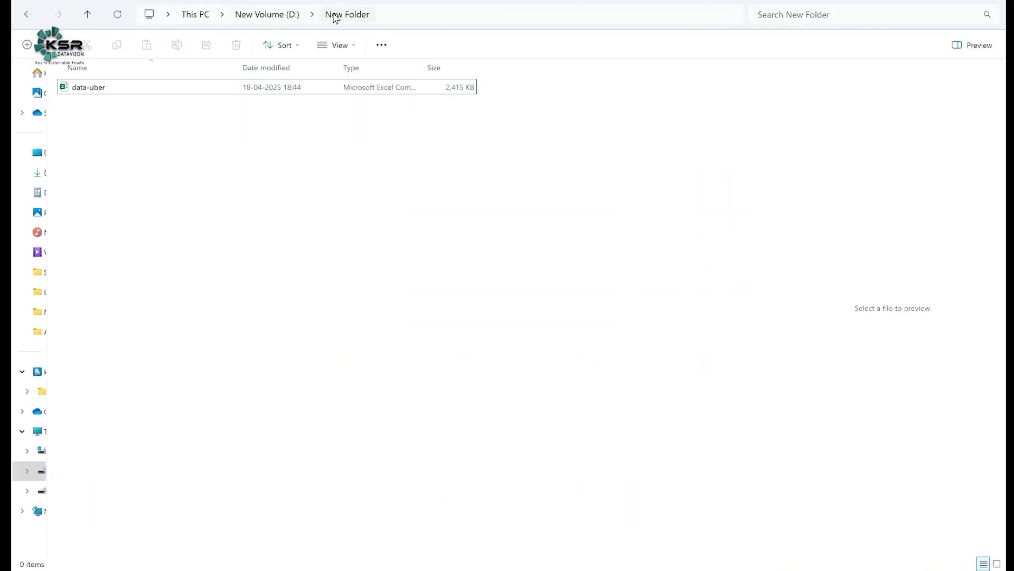
- Open the exported data-uber file from New Folder in Excel and fit the widths of columns A to G to their contents
{"action": "left_click", "coordinate": [89, 91]}
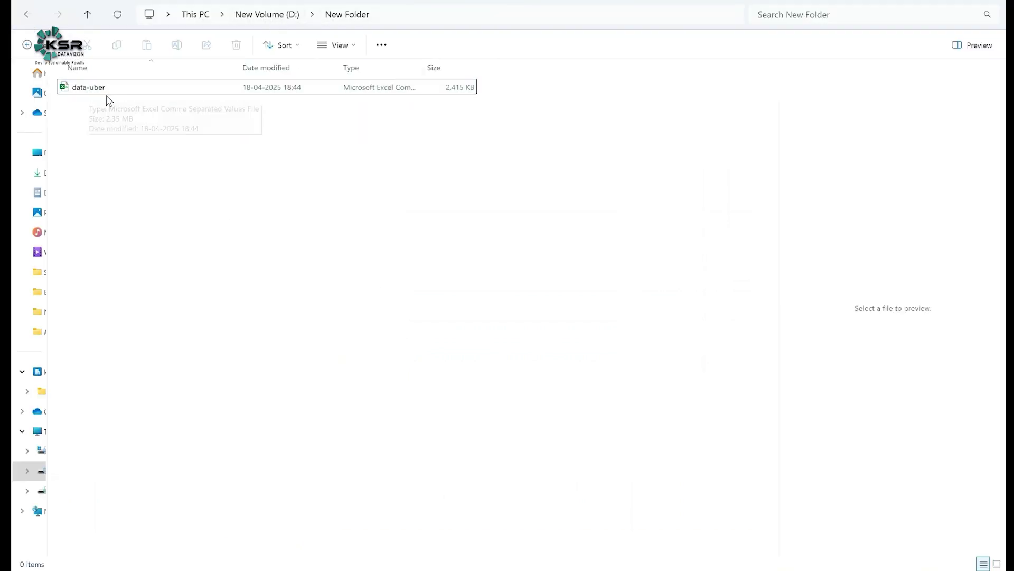
{"action": "double_click", "coordinate": [93, 90]}
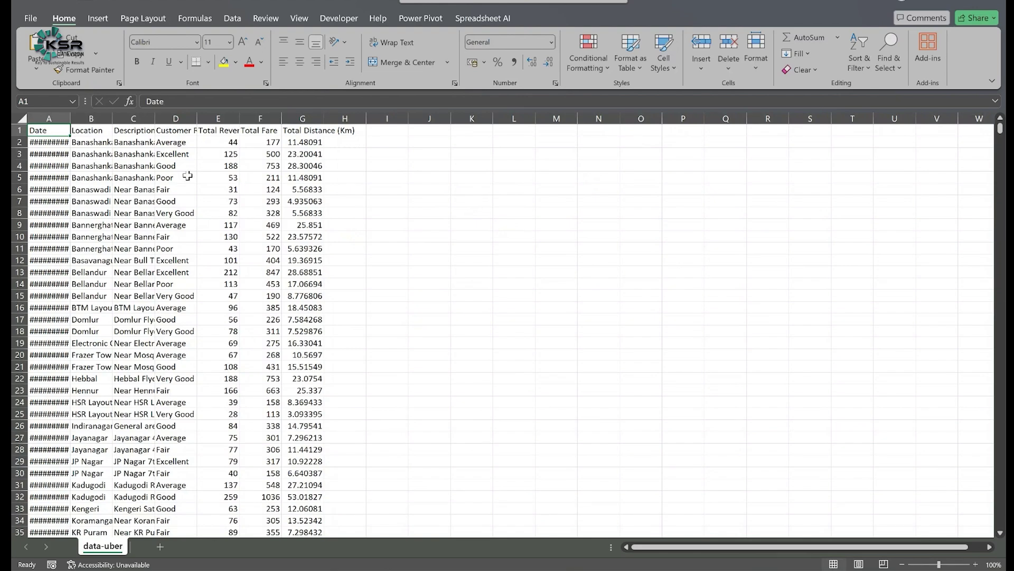
{"action": "left_click_drag", "start_coordinate": [51, 115], "coordinate": [284, 117]}
{"action": "double_click", "coordinate": [284, 117]}
{"action": "left_click", "coordinate": [629, 221]}
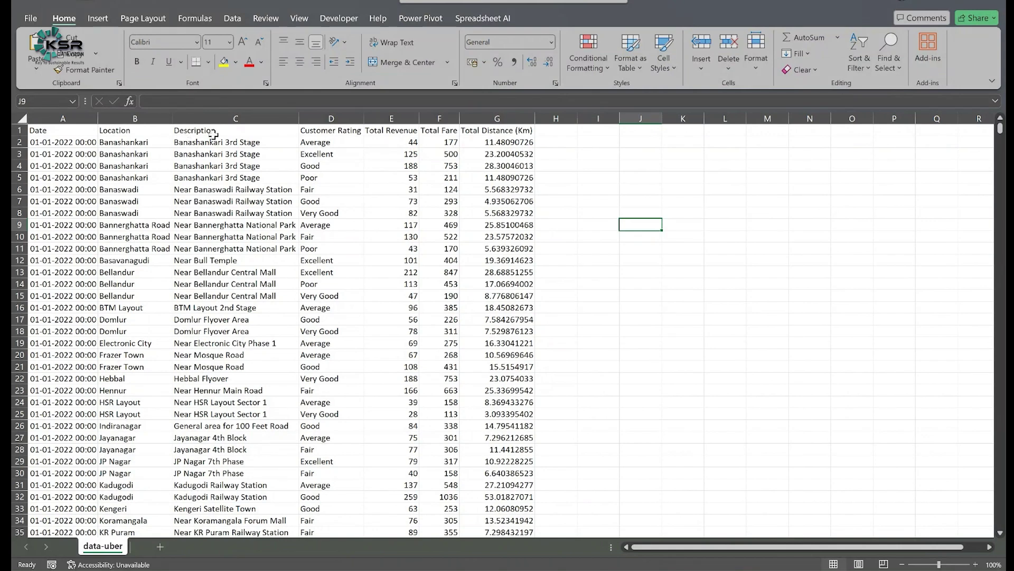
- Check the Total Revenue, Total Fare and Total Distance (Km) column headers in the exported worksheet
{"action": "left_click", "coordinate": [403, 134]}
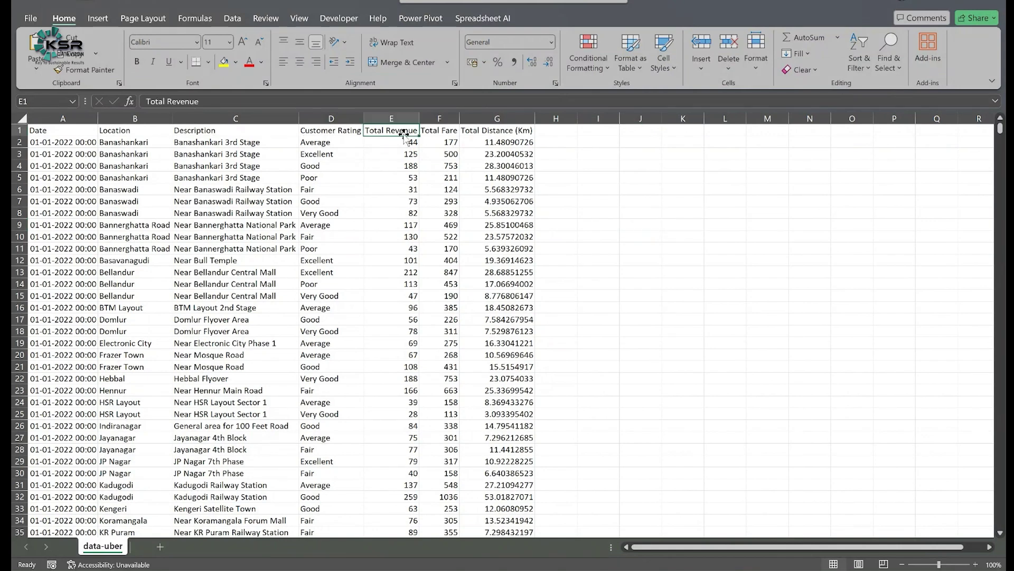
{"action": "left_click", "coordinate": [438, 132]}
{"action": "left_click", "coordinate": [497, 134]}
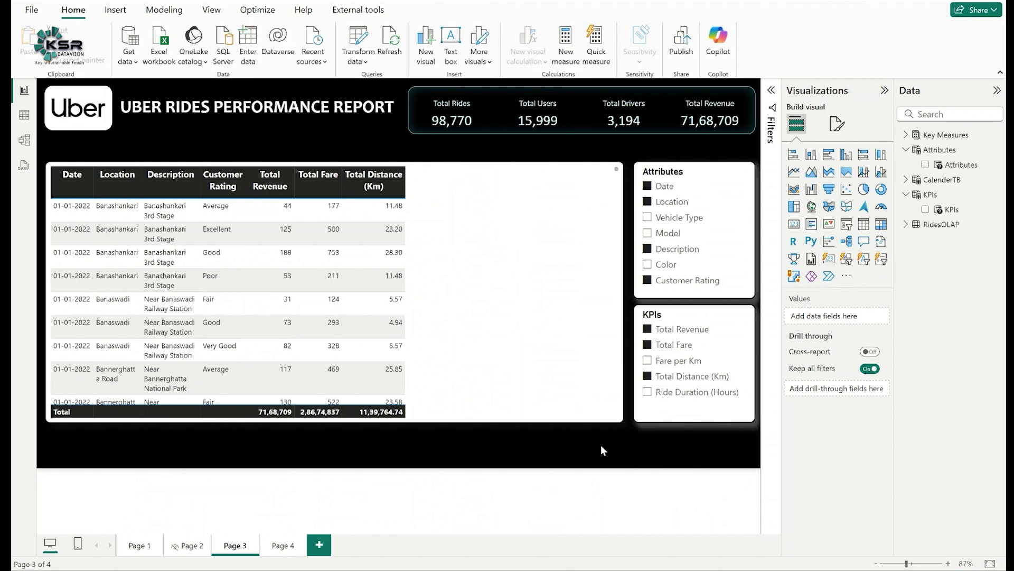
{"action": "left_click", "coordinate": [282, 545]}
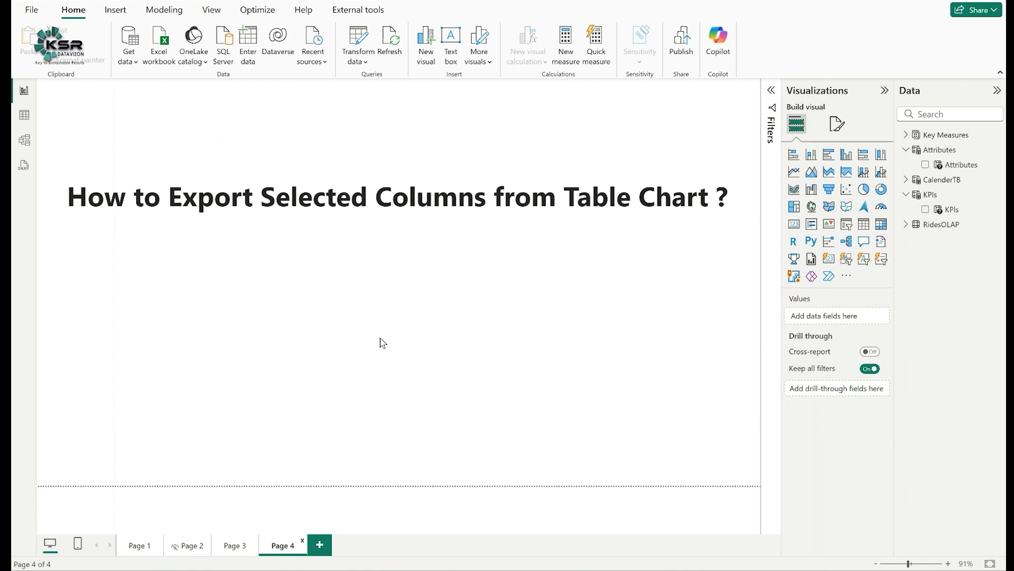
{"action": "left_click", "coordinate": [237, 546]}
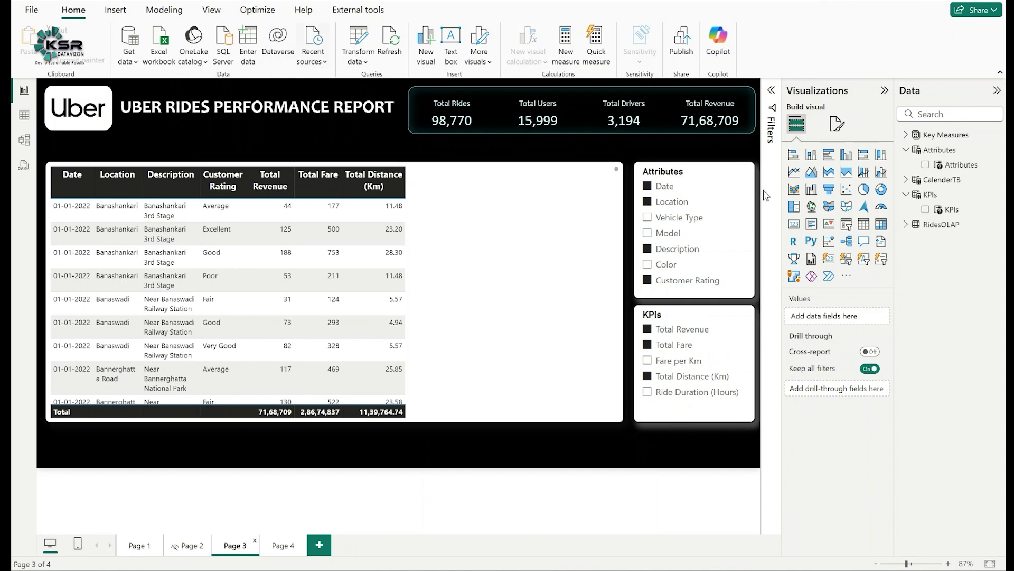
{"action": "left_click", "coordinate": [174, 13]}
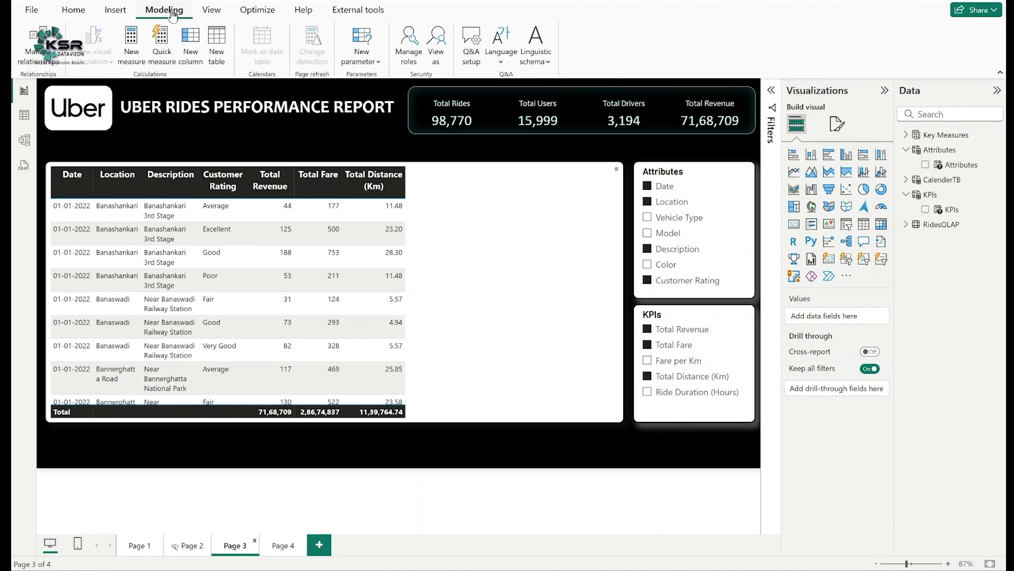
{"action": "left_click", "coordinate": [378, 62]}
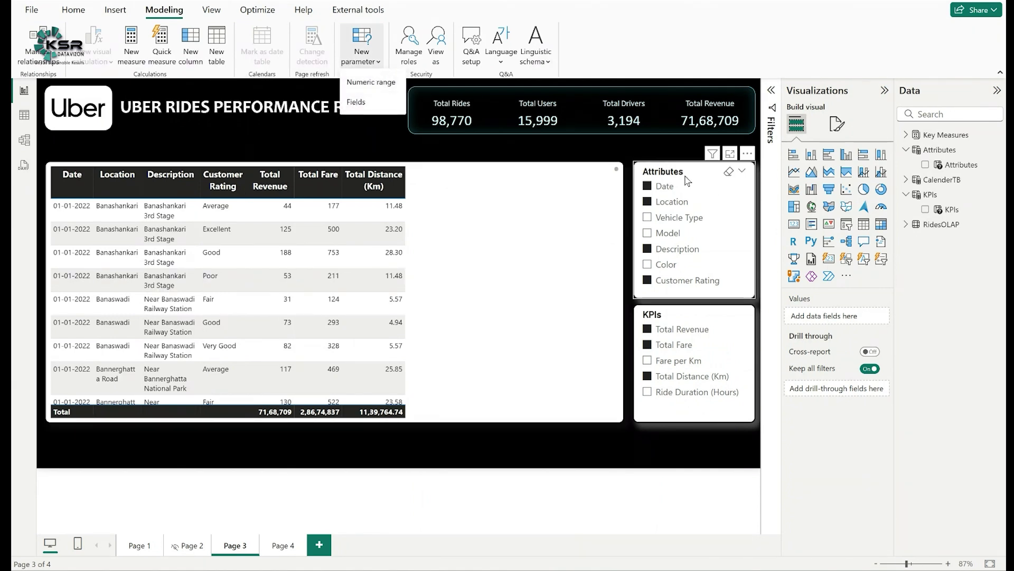
{"action": "left_click", "coordinate": [648, 441]}
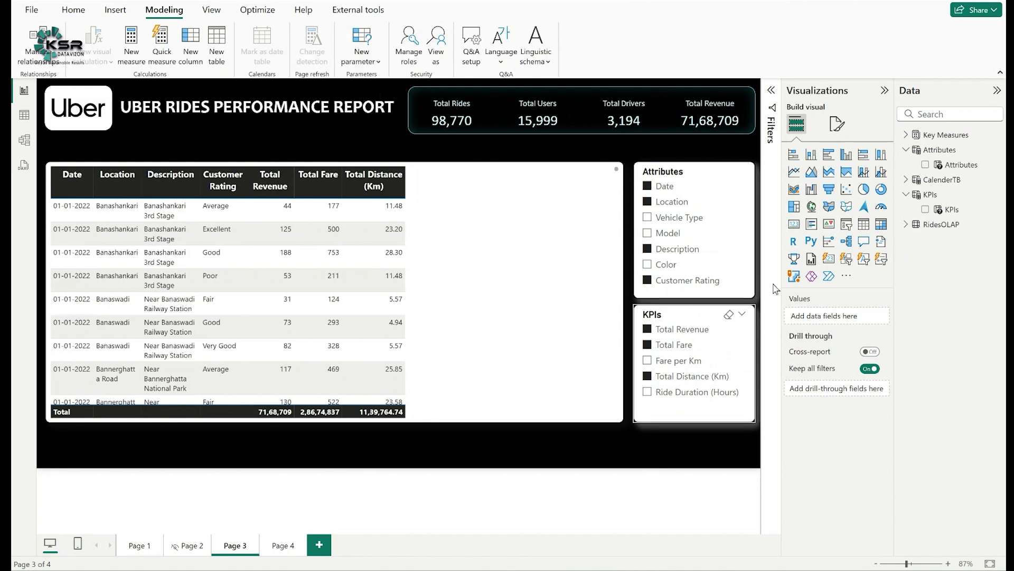
{"action": "left_click", "coordinate": [537, 178]}
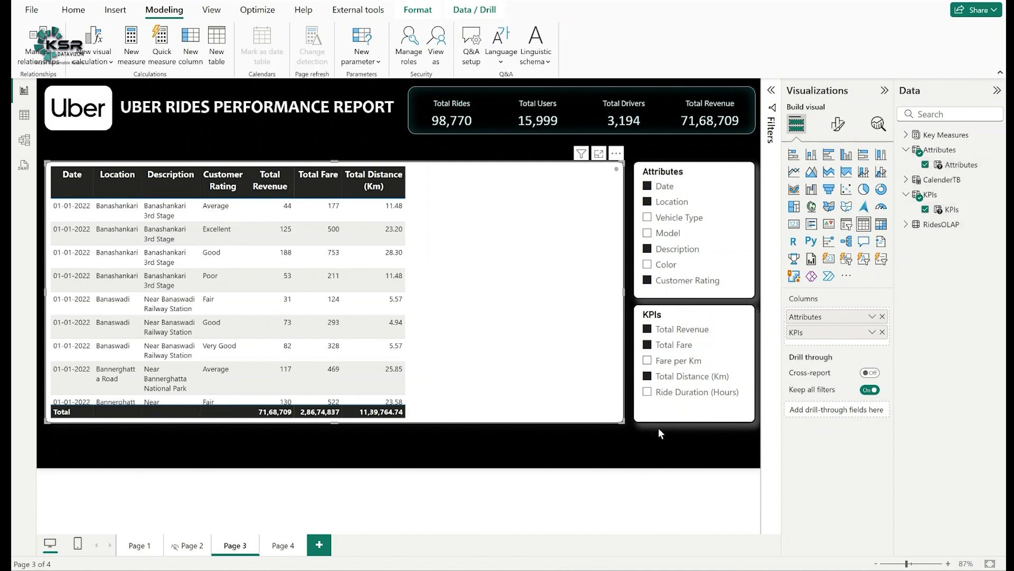
{"action": "left_click", "coordinate": [641, 248]}
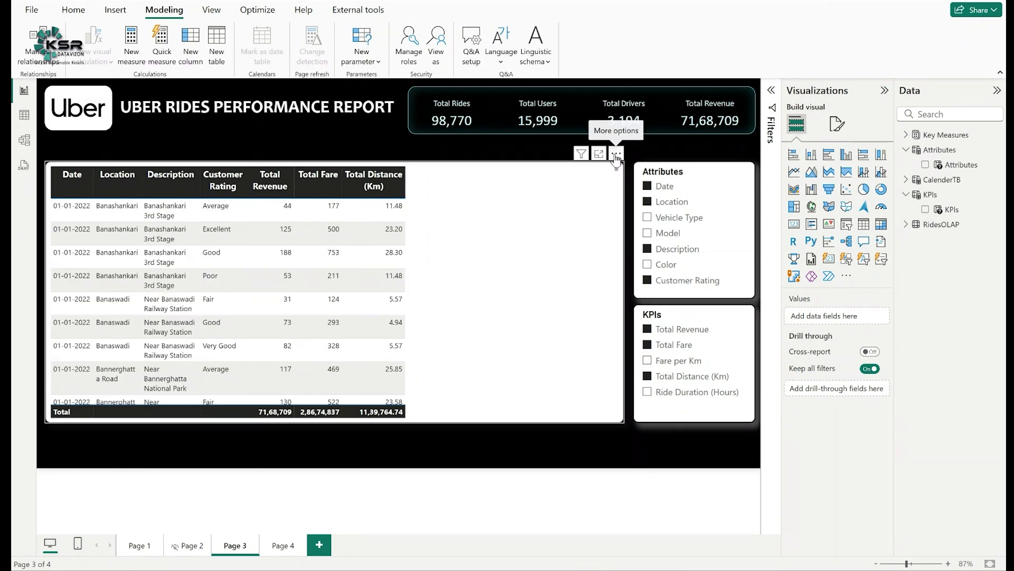
{"action": "left_click", "coordinate": [617, 152]}
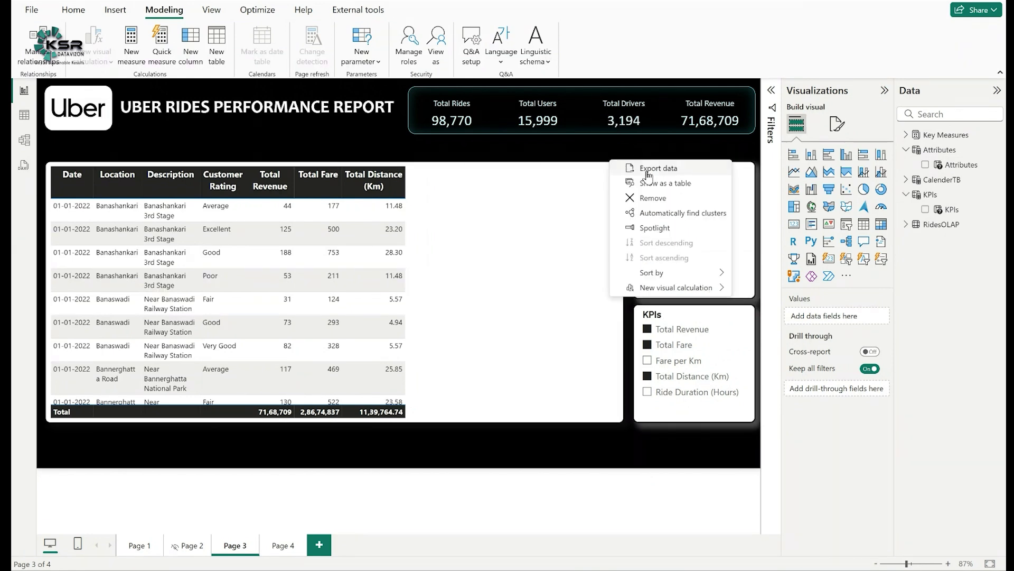
{"action": "left_click", "coordinate": [654, 441]}
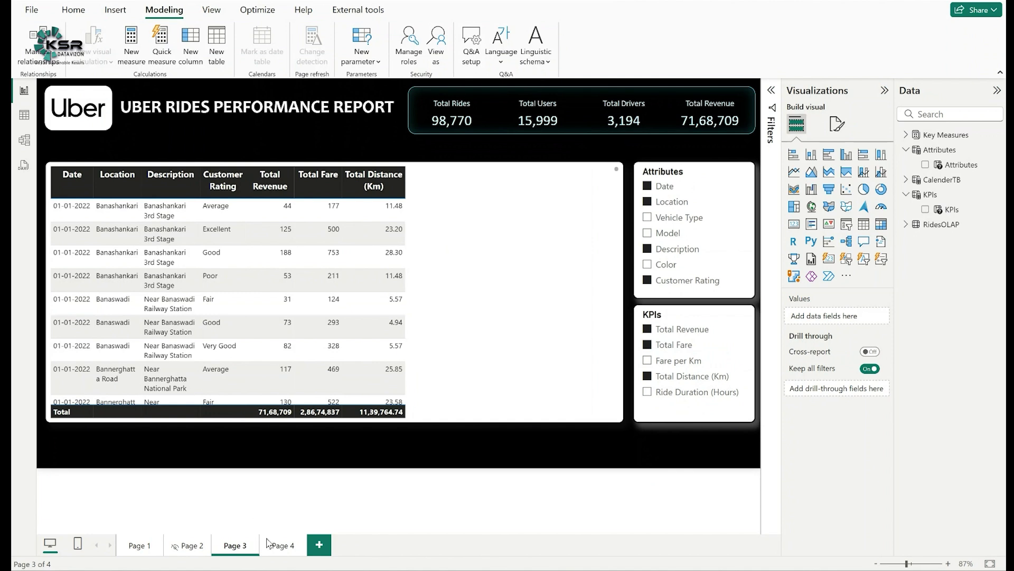
{"action": "left_click", "coordinate": [286, 545]}
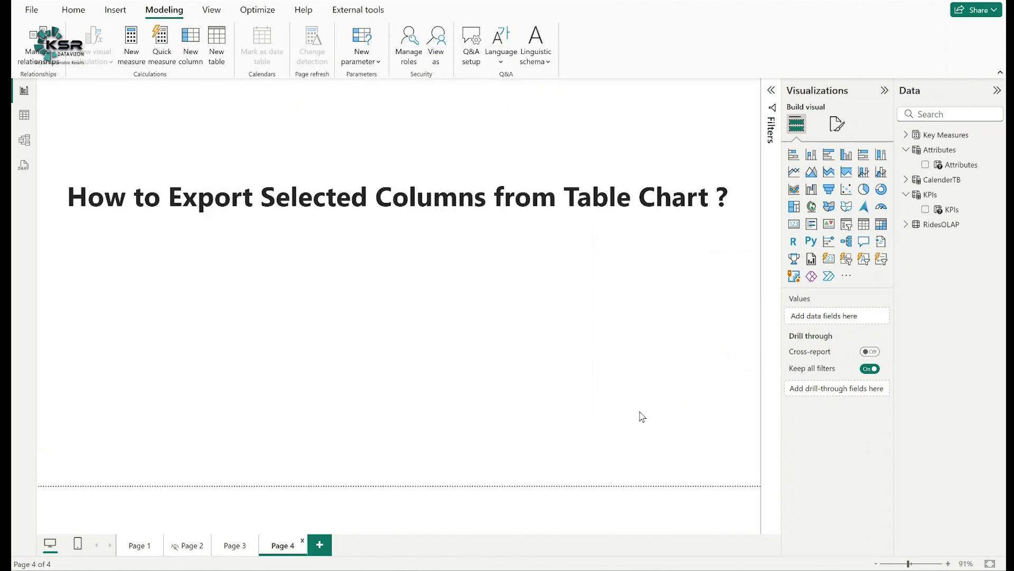